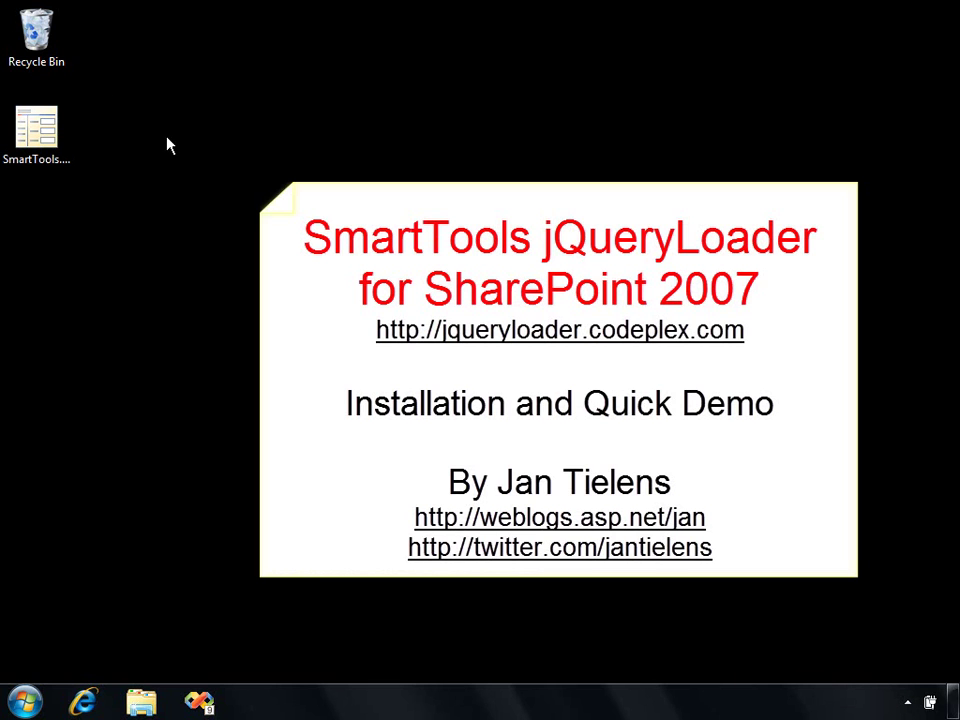
# Switch to Internet Explorer, maximize its window and open the Shared Documents library of the jQueryLoader Demo site.
pyautogui.click(66, 137)
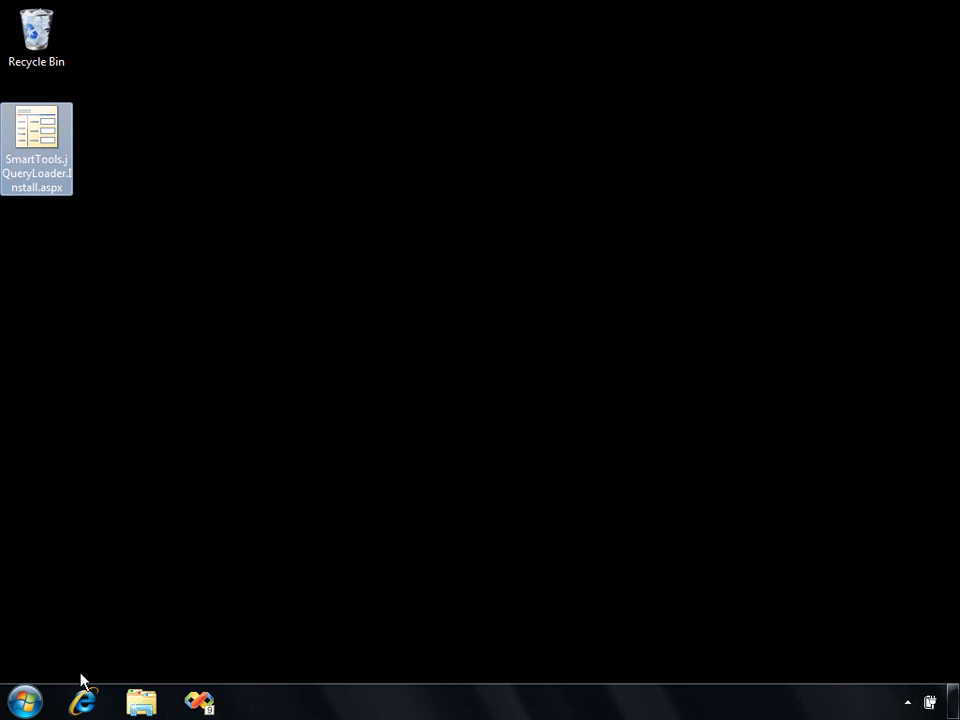
pyautogui.click(84, 700)
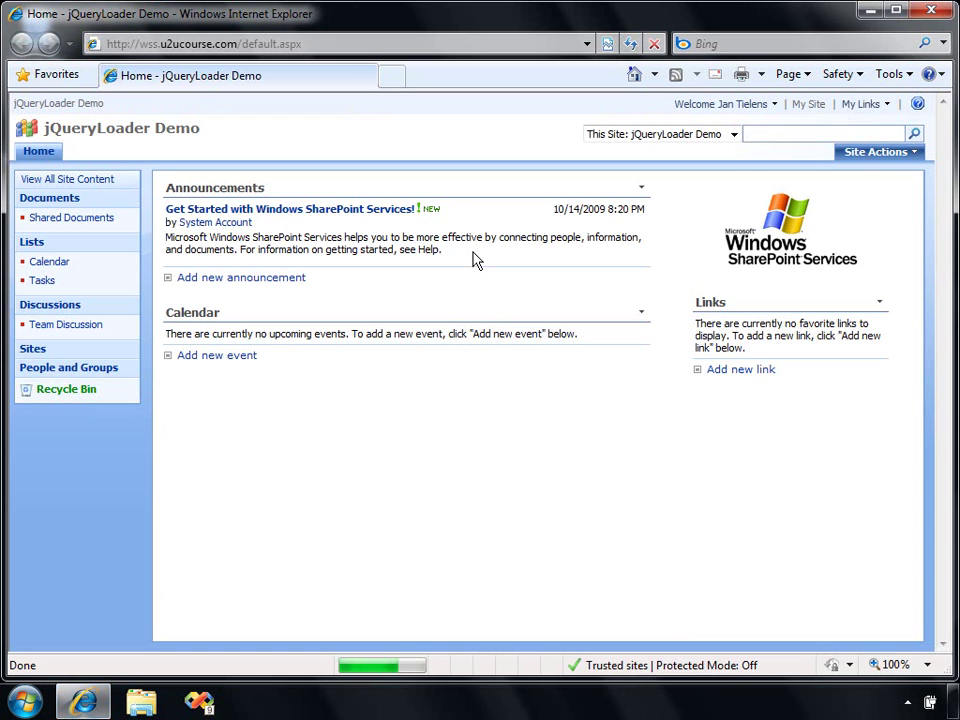
pyautogui.doubleClick(461, 21)
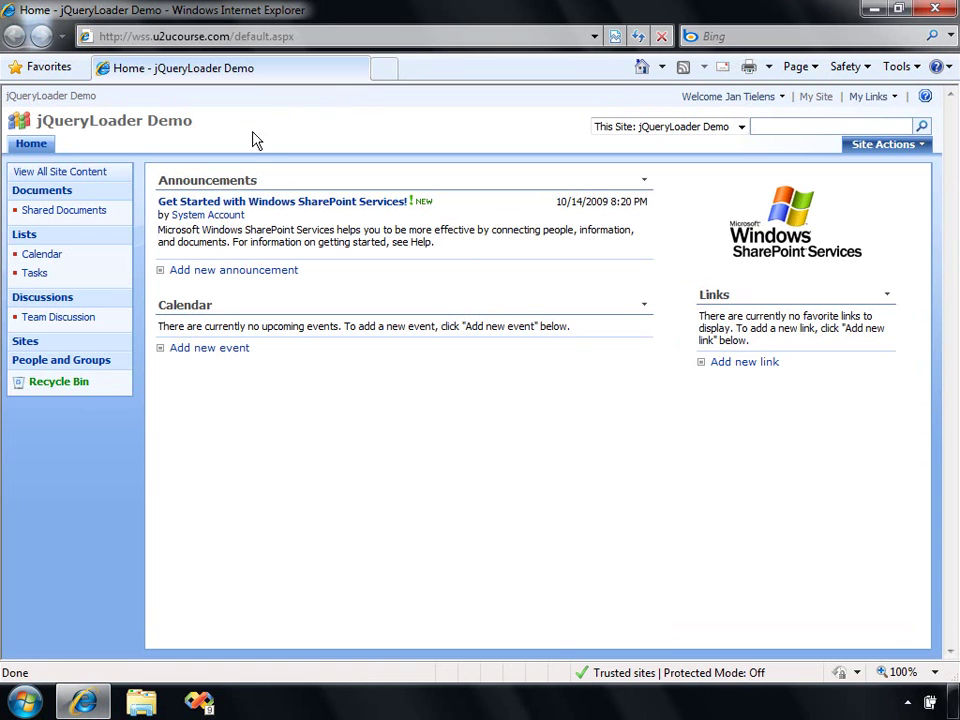
pyautogui.click(62, 214)
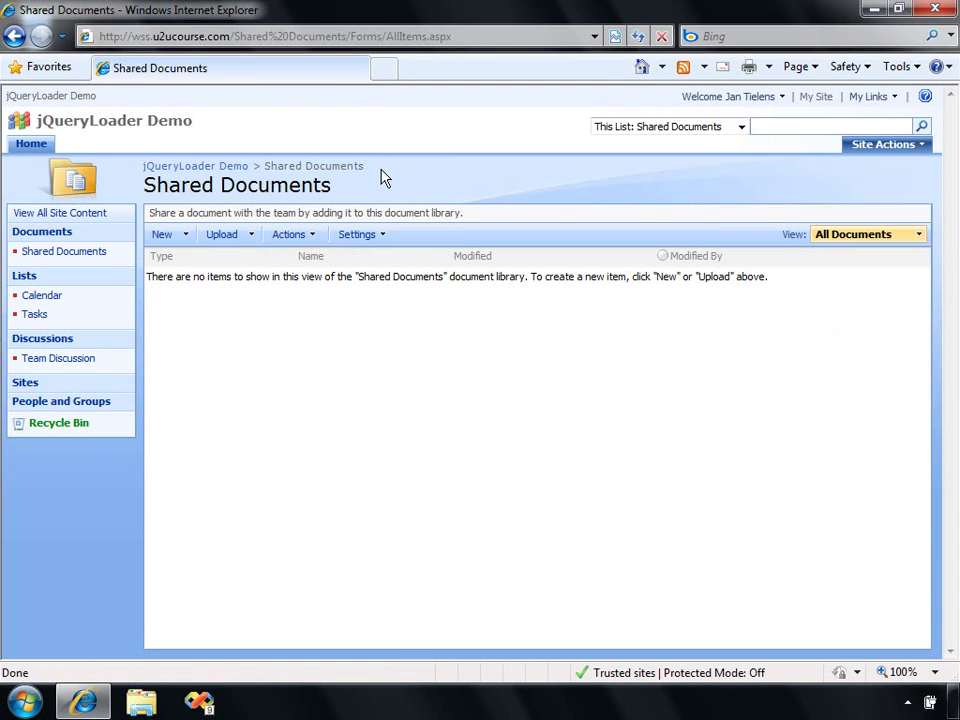
# Upload SmartTools.jQueryLoader.Install.aspx from the desktop to the Shared Documents library.
pyautogui.click(223, 236)
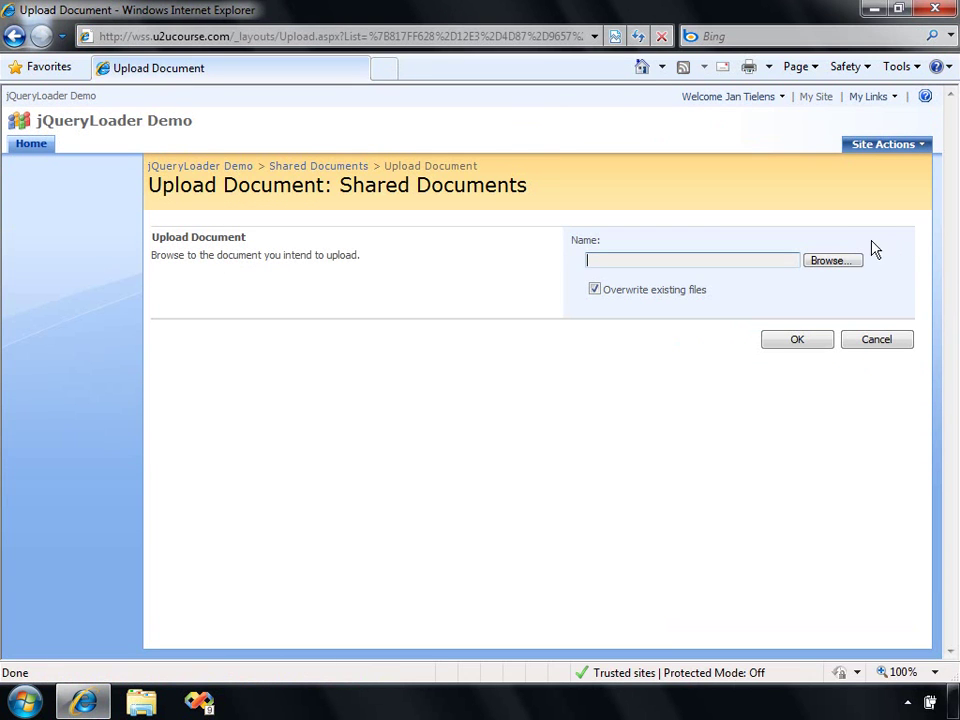
pyautogui.click(855, 263)
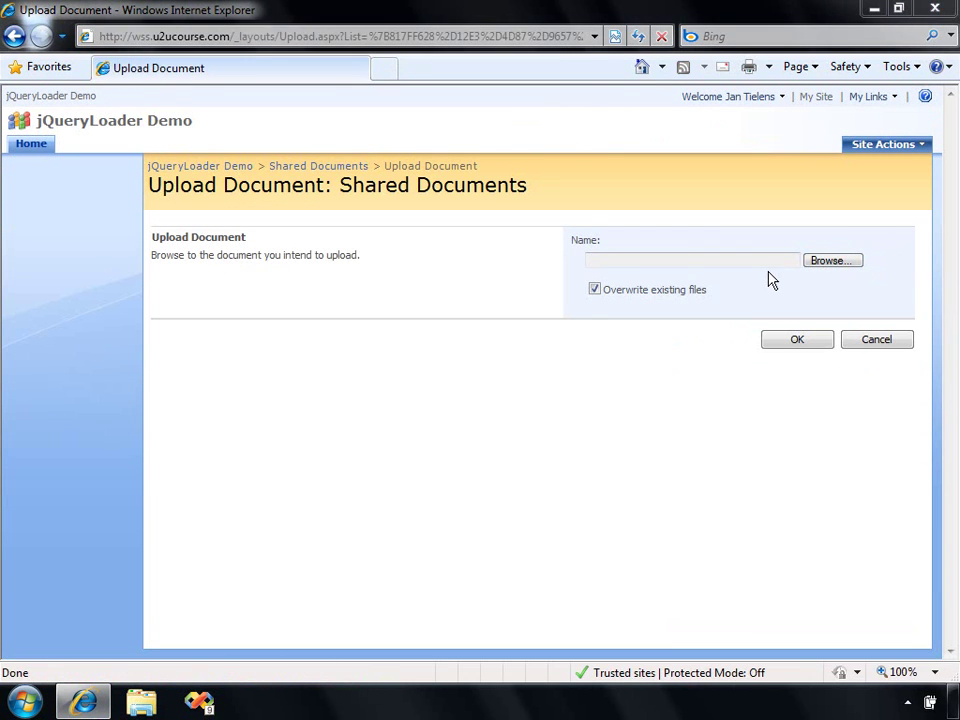
pyautogui.click(318, 368)
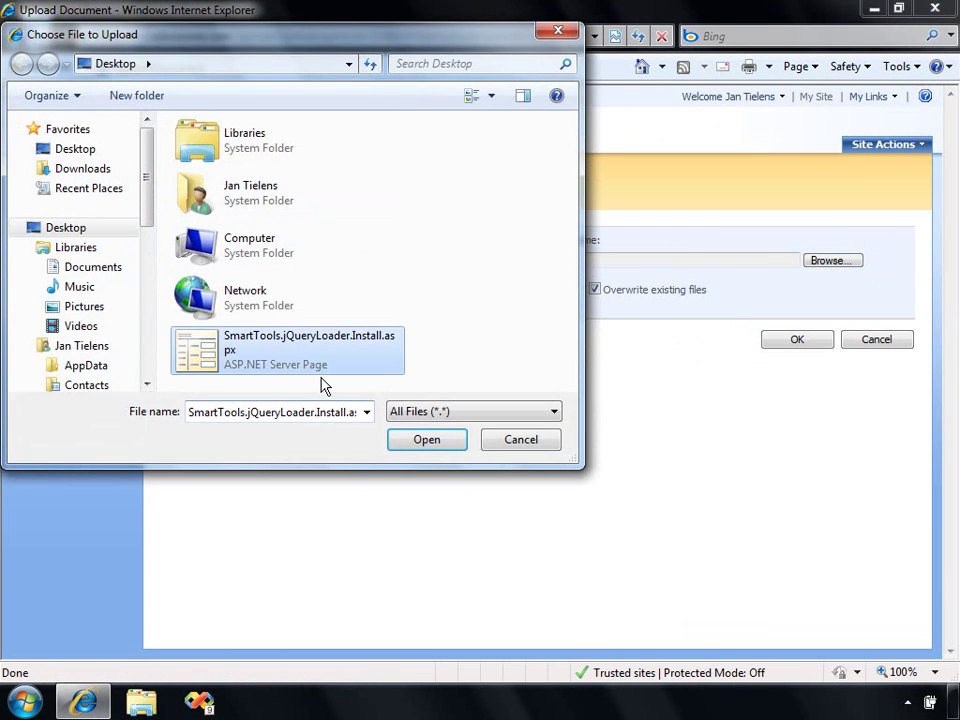
pyautogui.click(418, 439)
pyautogui.click(808, 345)
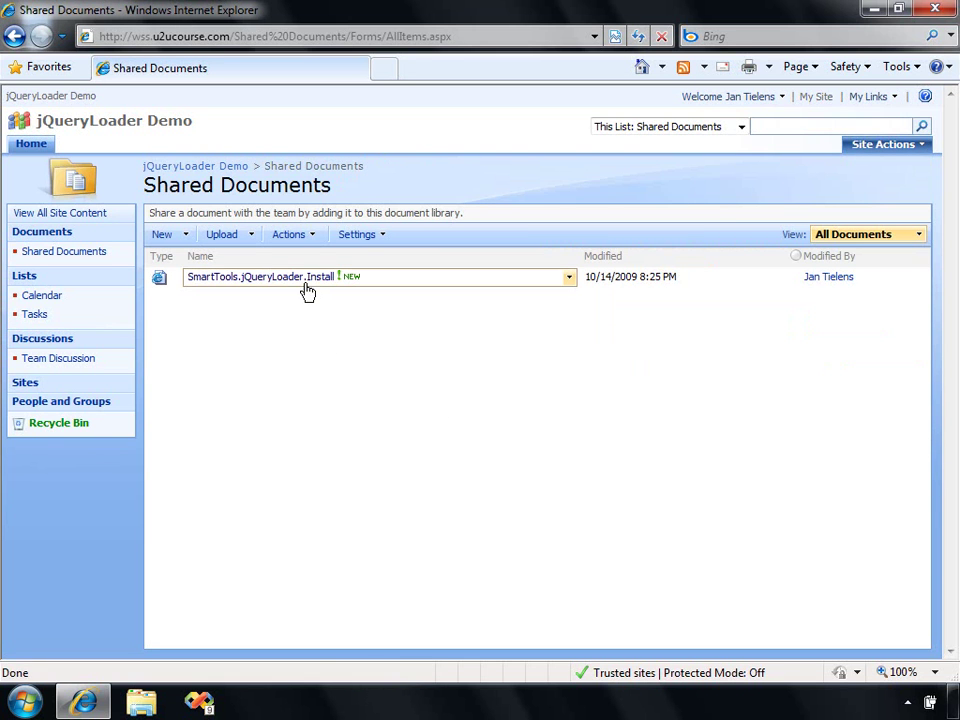
# Open the uploaded SmartTools.jQueryLoader.Install page and review the default.master name in its master page update option.
pyautogui.click(304, 279)
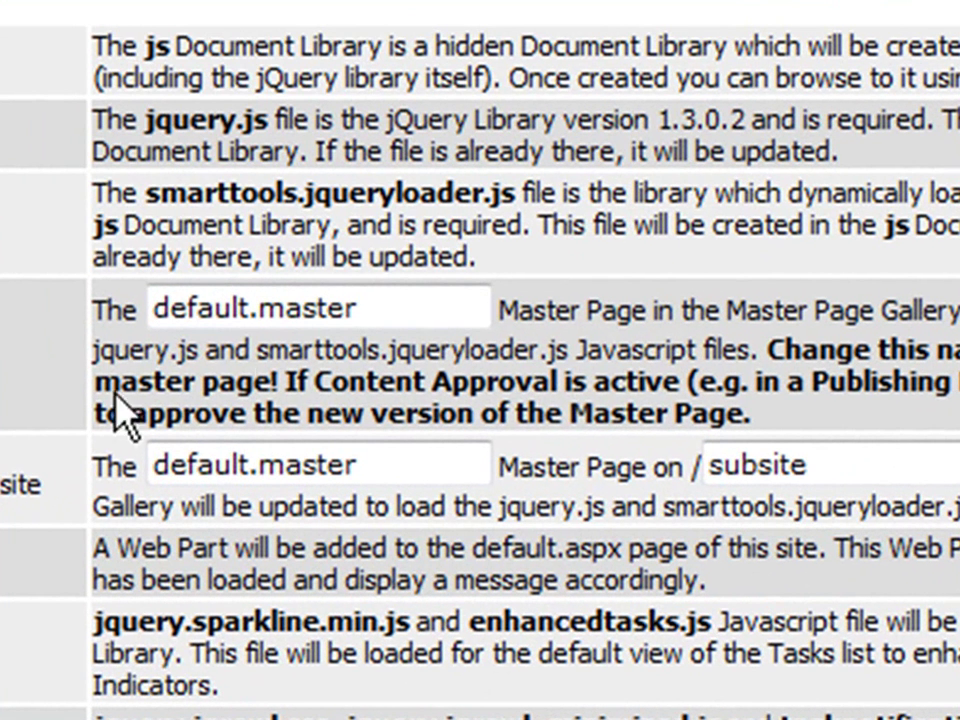
pyautogui.moveTo(340, 306); pyautogui.dragTo(117, 292)
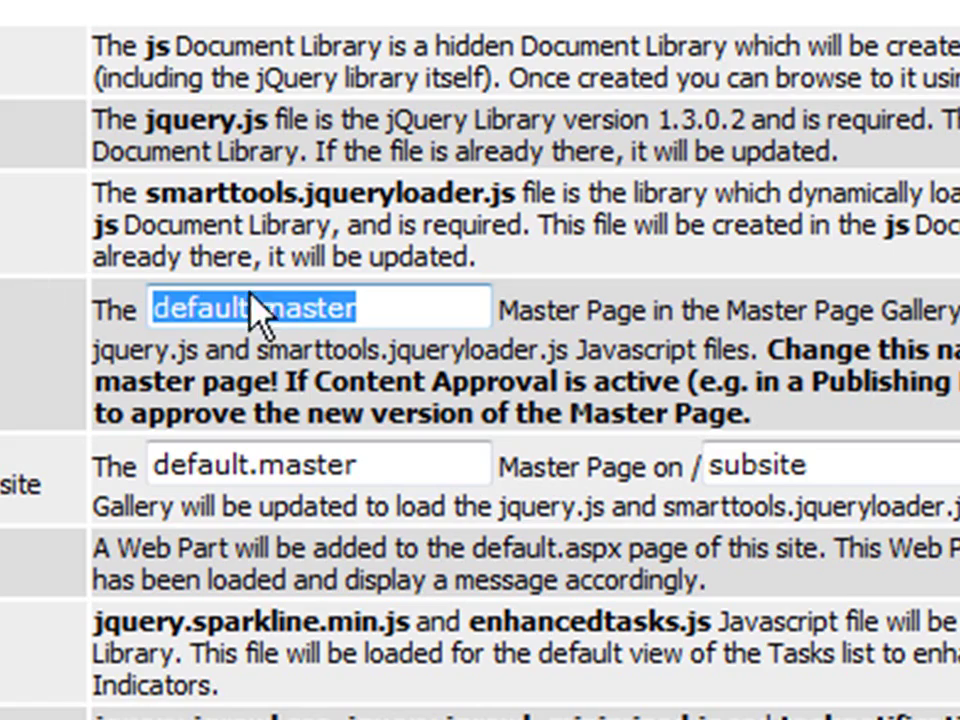
pyautogui.click(50, 352)
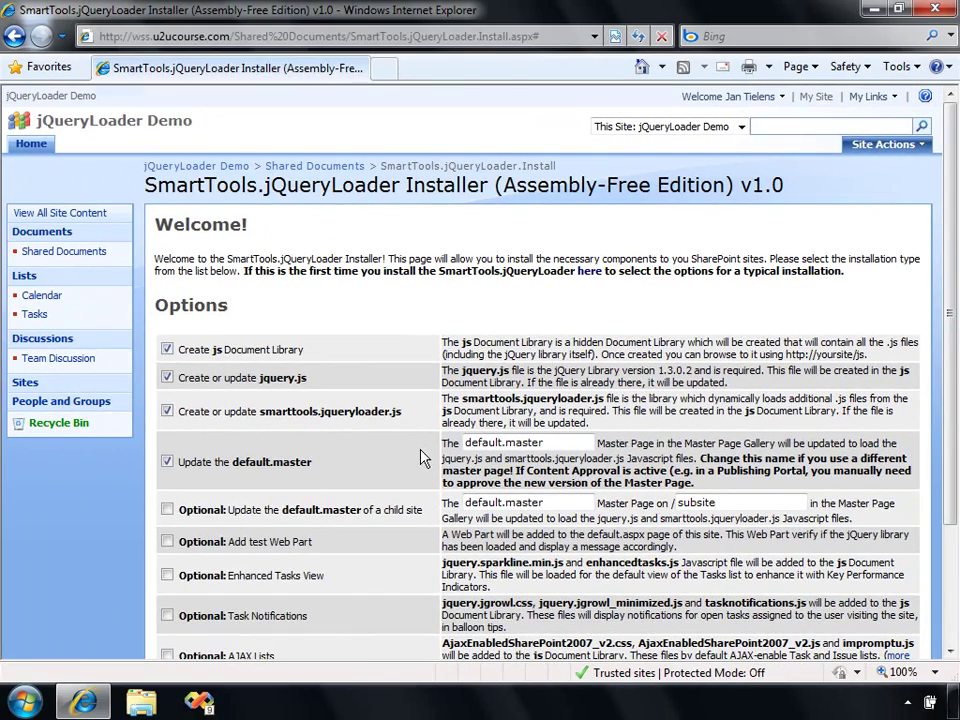
# Include the optional test Web Part in the installation, start it and follow the installation log.
pyautogui.scroll(-2, 420, 457)
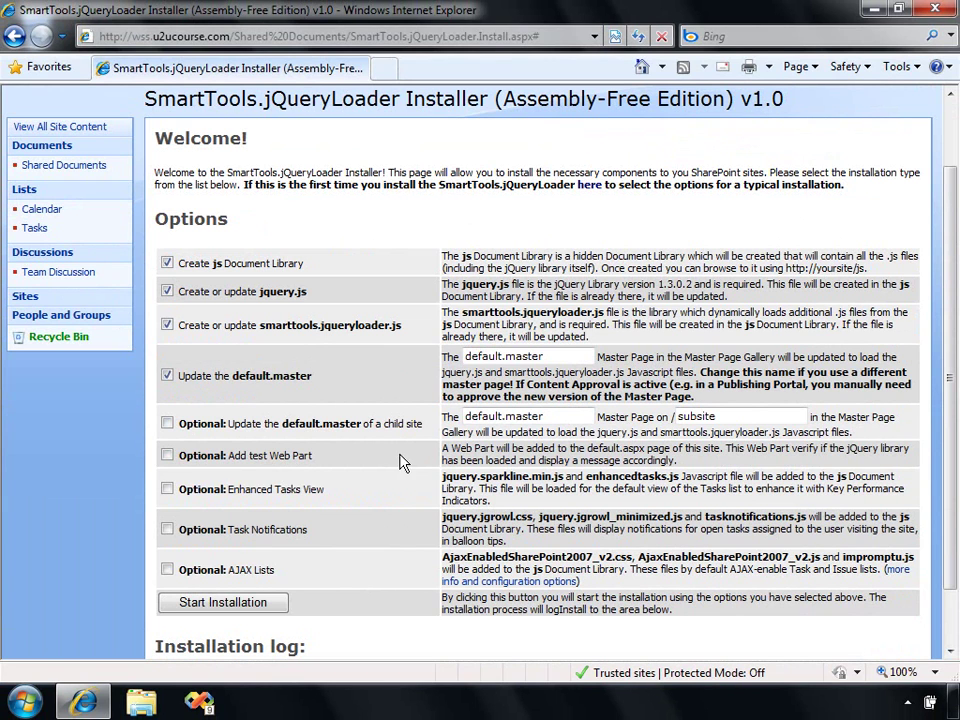
pyautogui.click(167, 455)
pyautogui.scroll(-1, 365, 453)
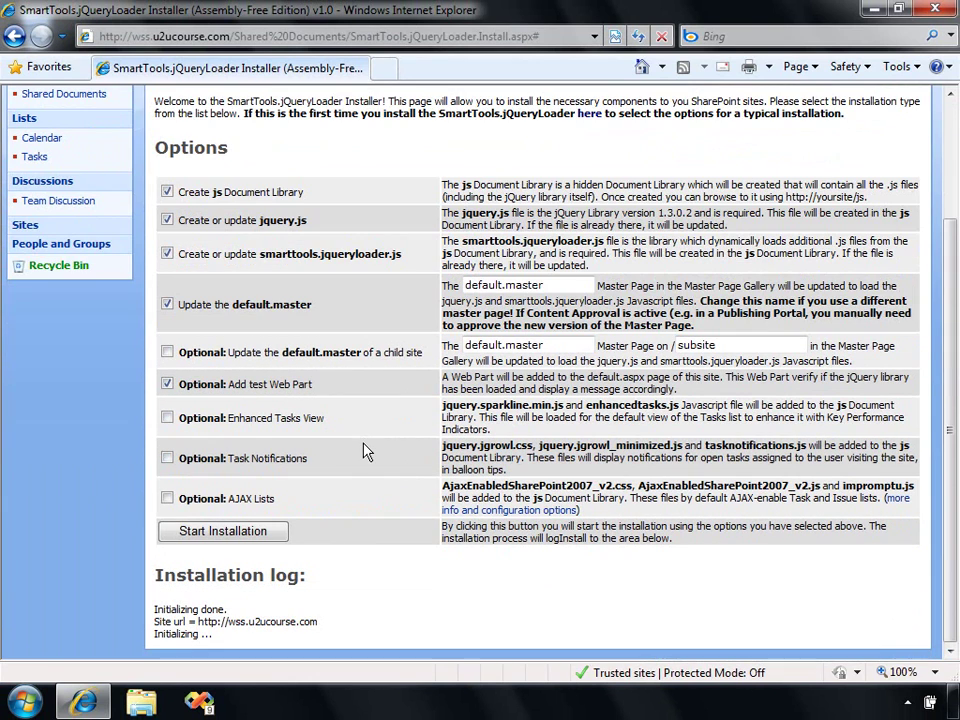
pyautogui.click(270, 537)
pyautogui.scroll(-3, 336, 493)
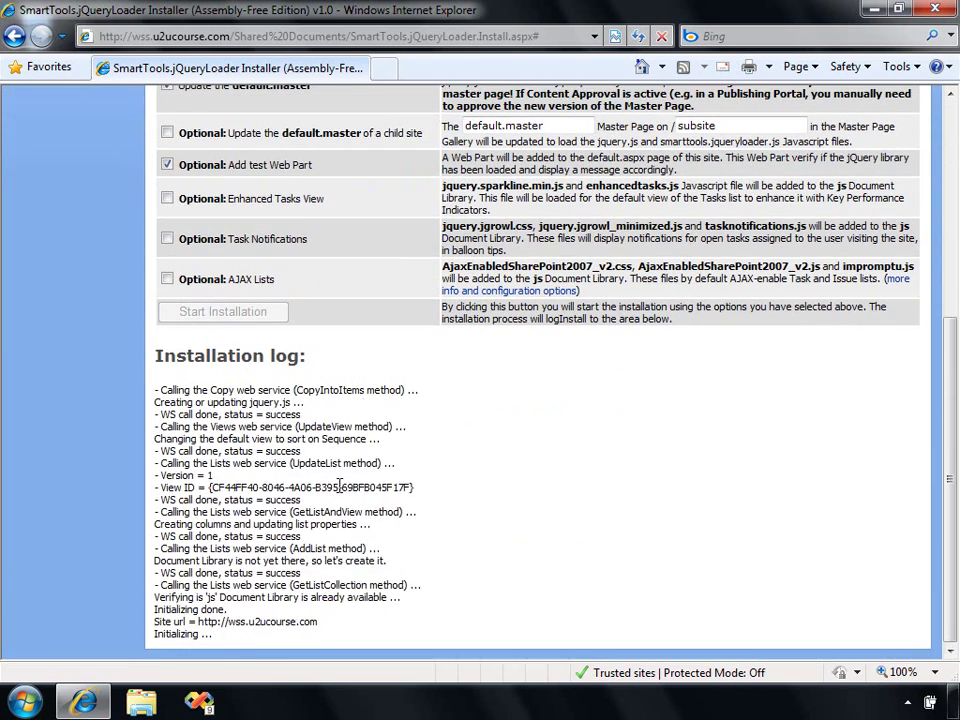
pyautogui.scroll(-2, 340, 493)
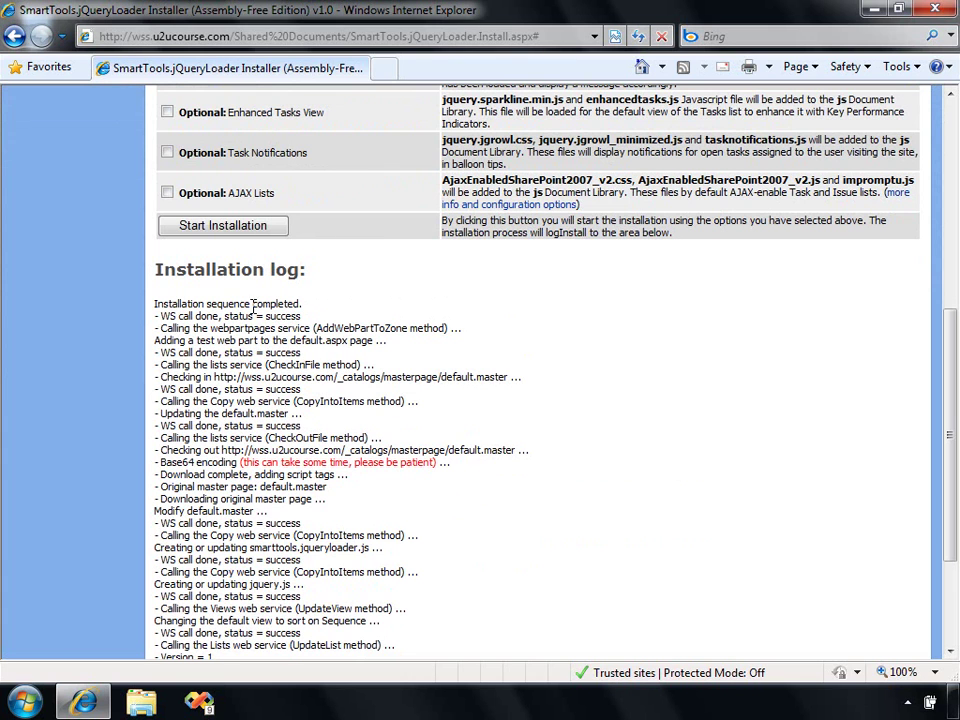
pyautogui.scroll(5, 343, 373)
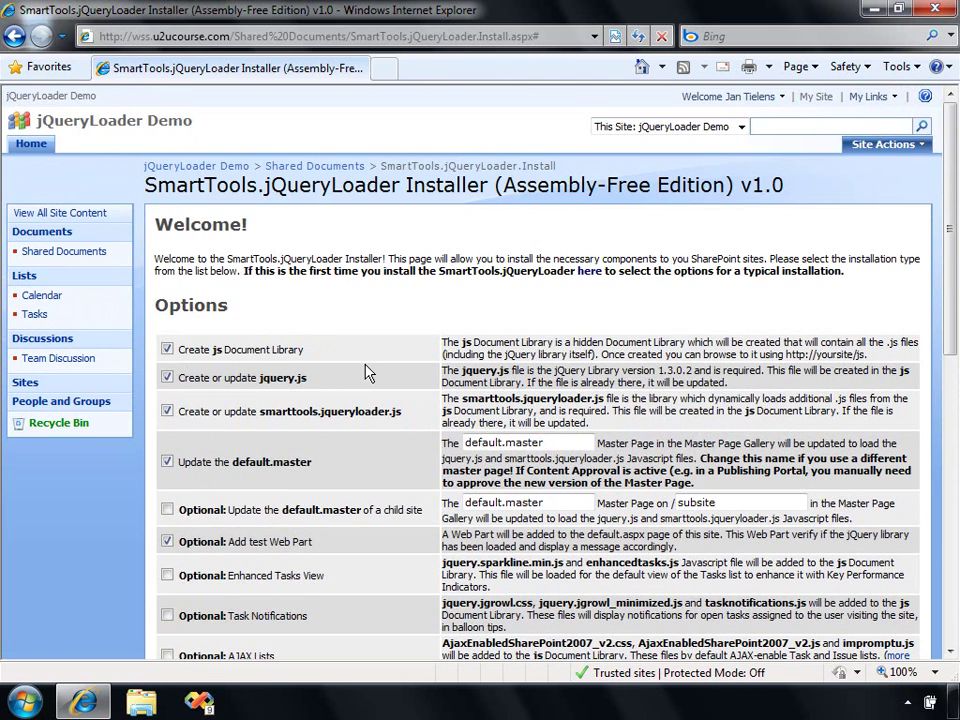
# Check the jQuery Test Web Part on the site's home page and examine the files in the hidden js document library.
pyautogui.click(45, 146)
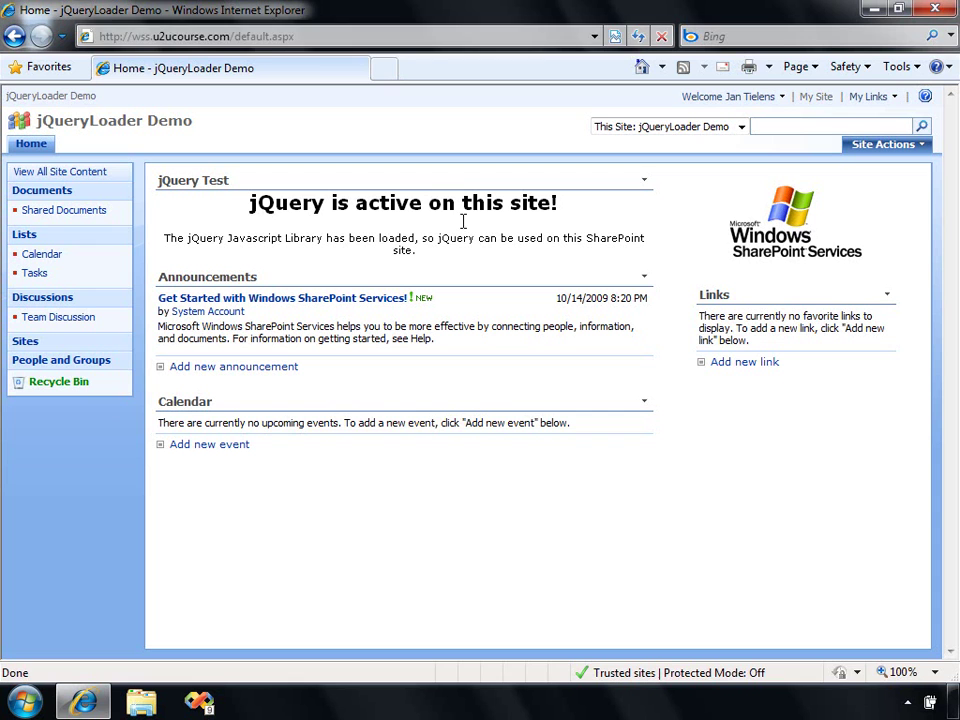
pyautogui.click(265, 36)
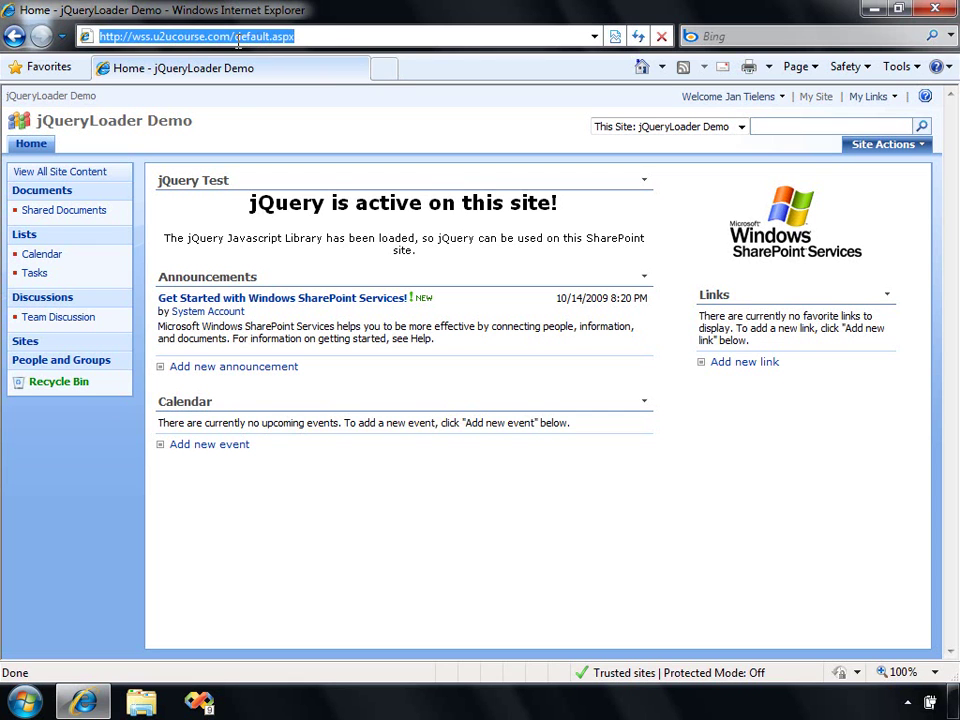
pyautogui.moveTo(235, 37); pyautogui.dragTo(397, 38)
pyautogui.write('js/Forms/AllItems')
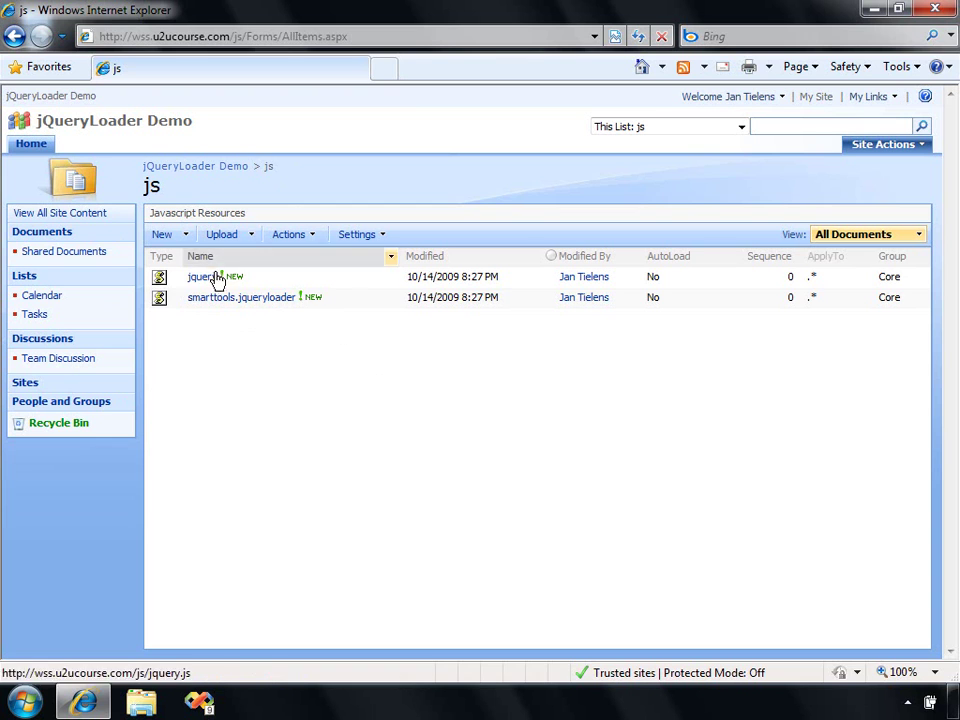
pyautogui.moveTo(278, 312)
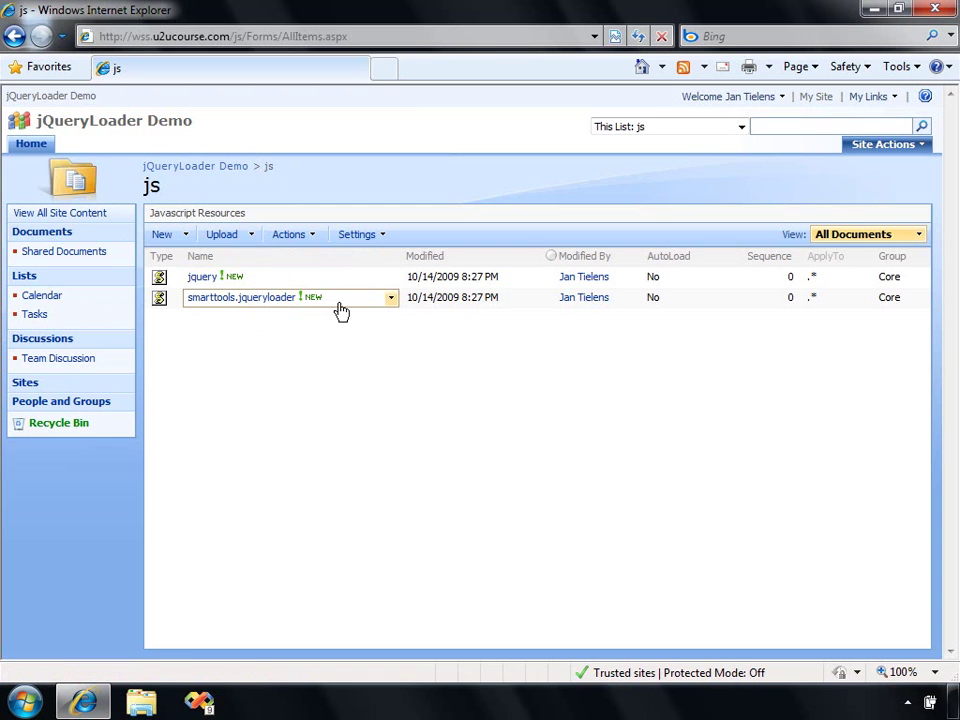
pyautogui.moveTo(321, 313)
# Return to the jQueryLoader installer page and install only the optional Enhanced Tasks View.
pyautogui.click(33, 144)
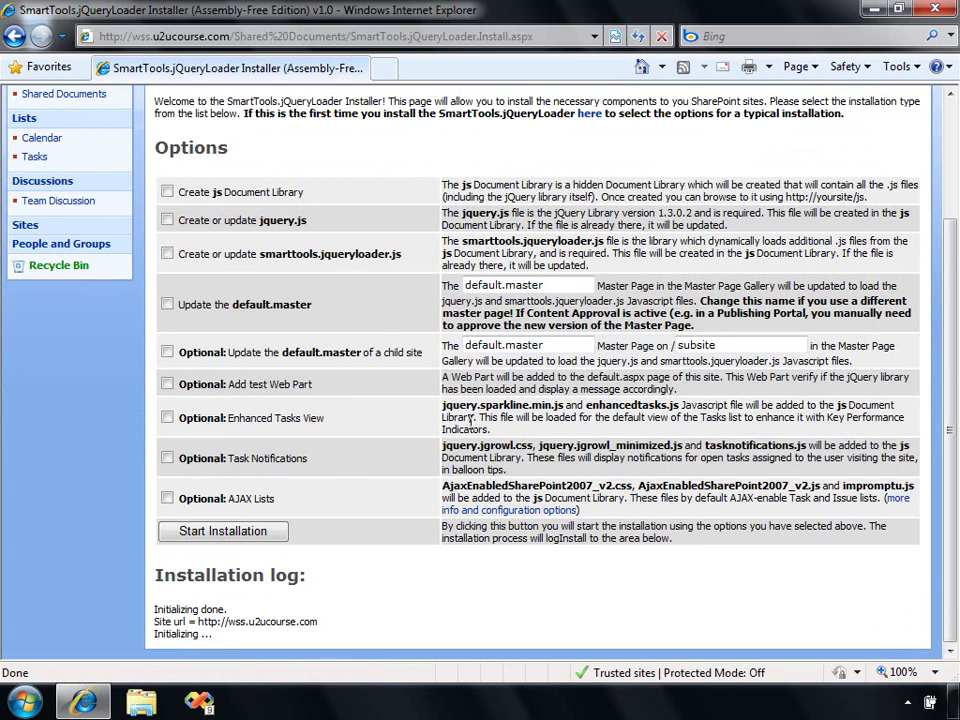
pyautogui.click(167, 418)
pyautogui.click(258, 535)
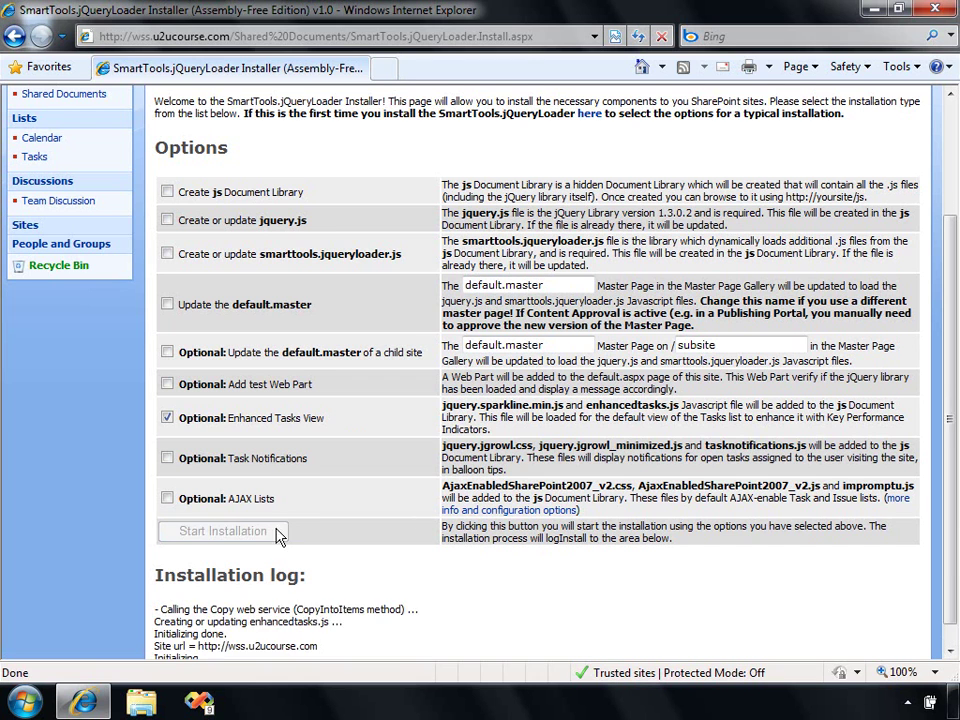
pyautogui.scroll(3, 450, 522)
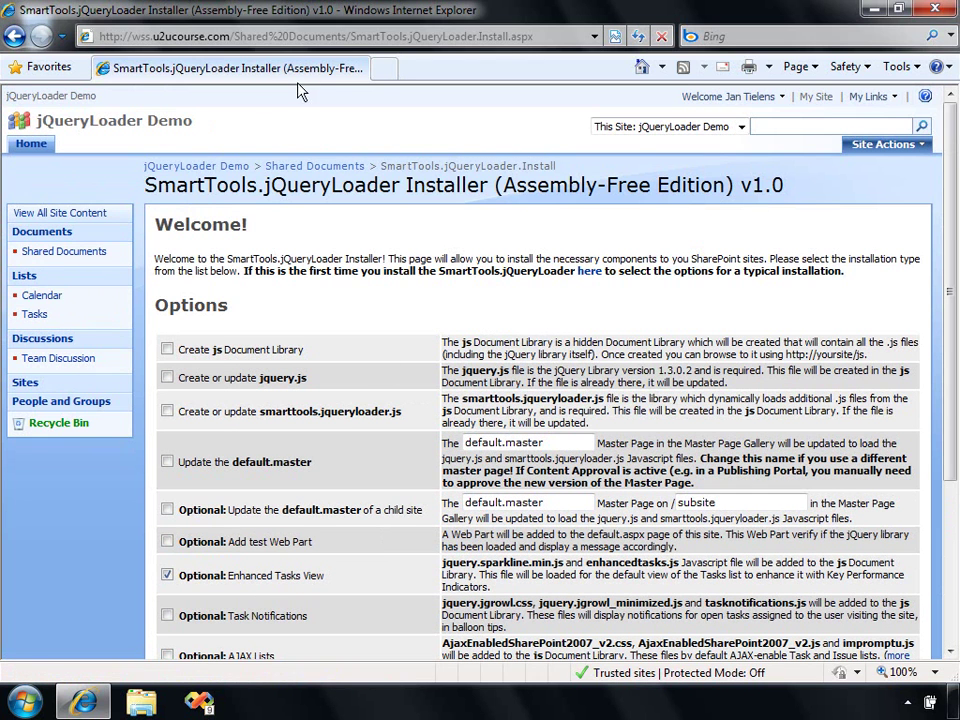
# Open the site's js document library by its address to examine the scripts of the Enhanced Tasks group.
pyautogui.click(255, 35)
pyautogui.click(255, 35)
pyautogui.moveTo(250, 35); pyautogui.dragTo(873, 36)
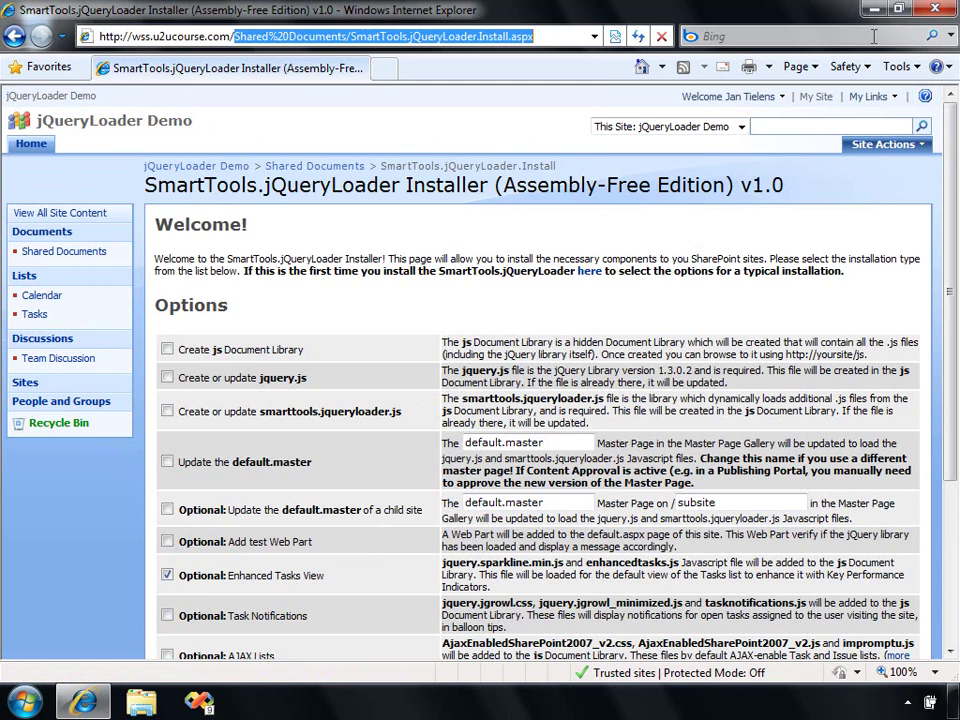
pyautogui.write('js')
pyautogui.press('Return')
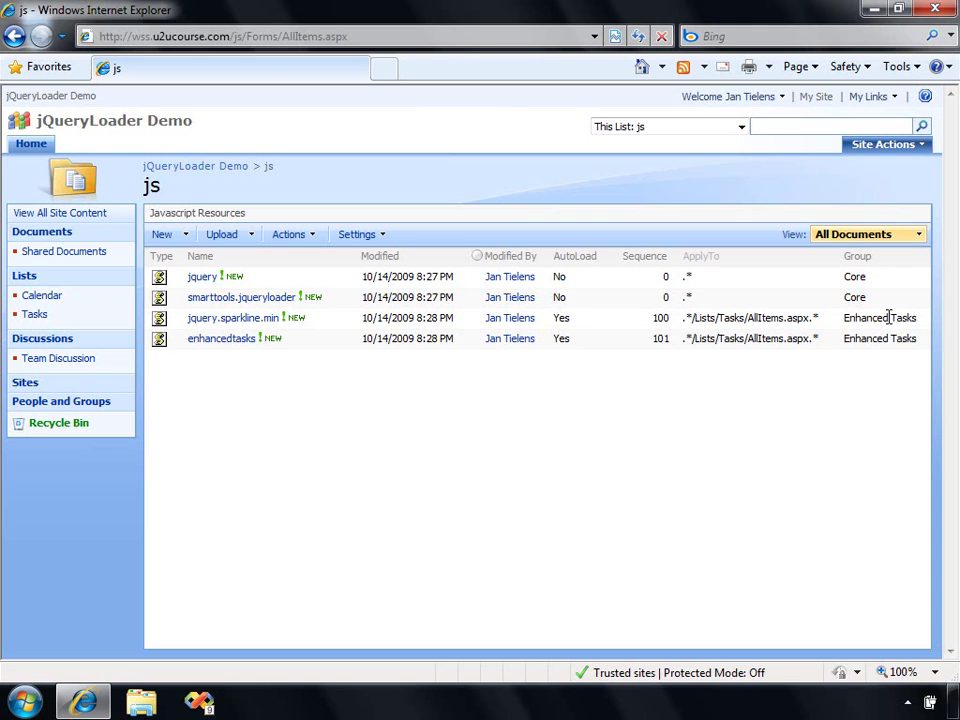
# In the Tasks list, set the % Complete of Task 5 to 80 and save the item.
pyautogui.click(35, 315)
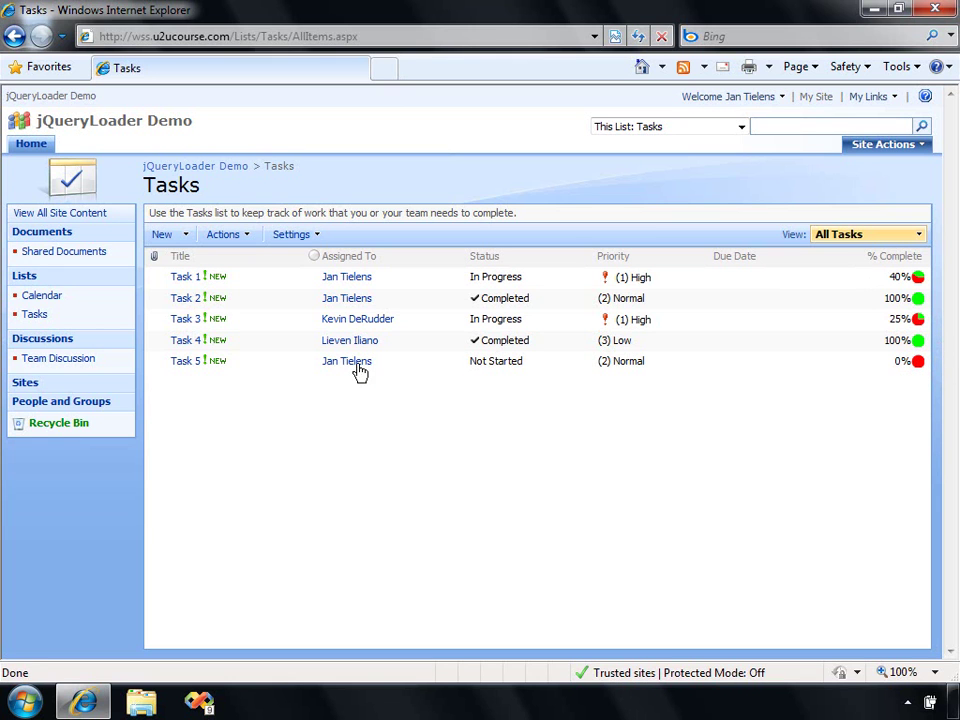
pyautogui.moveTo(227, 367)
pyautogui.click(266, 370)
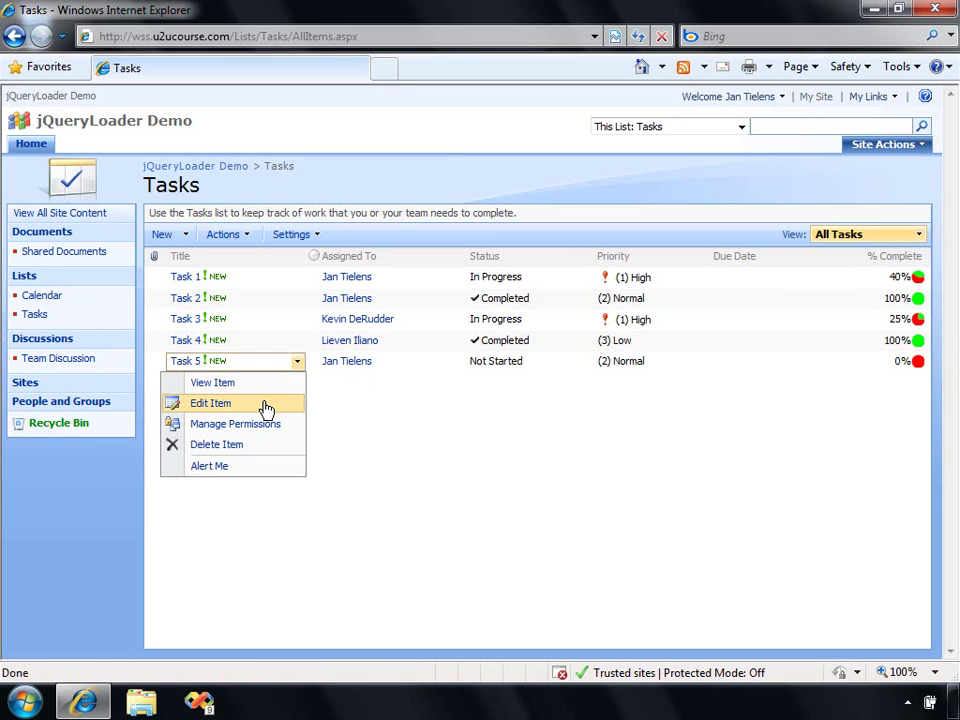
pyautogui.click(272, 403)
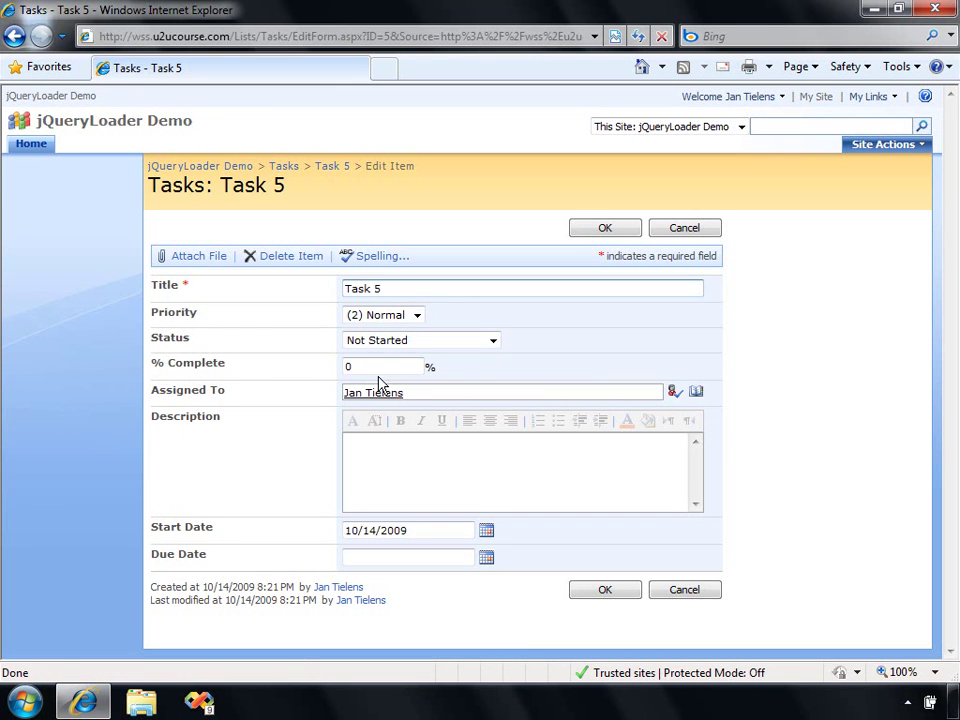
pyautogui.moveTo(378, 367); pyautogui.dragTo(240, 370)
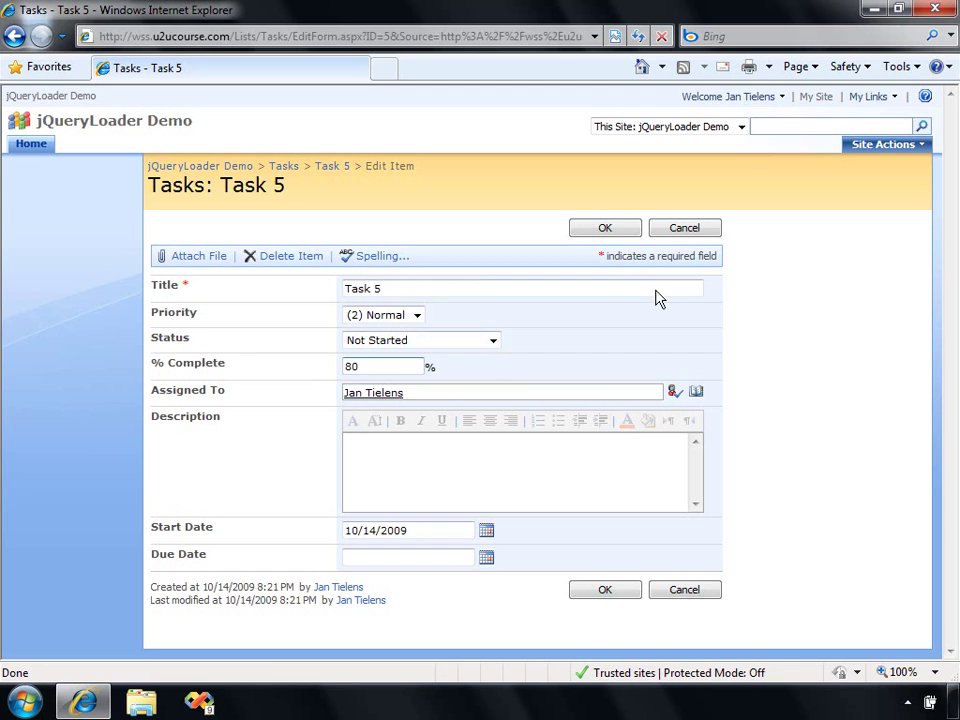
pyautogui.click(605, 229)
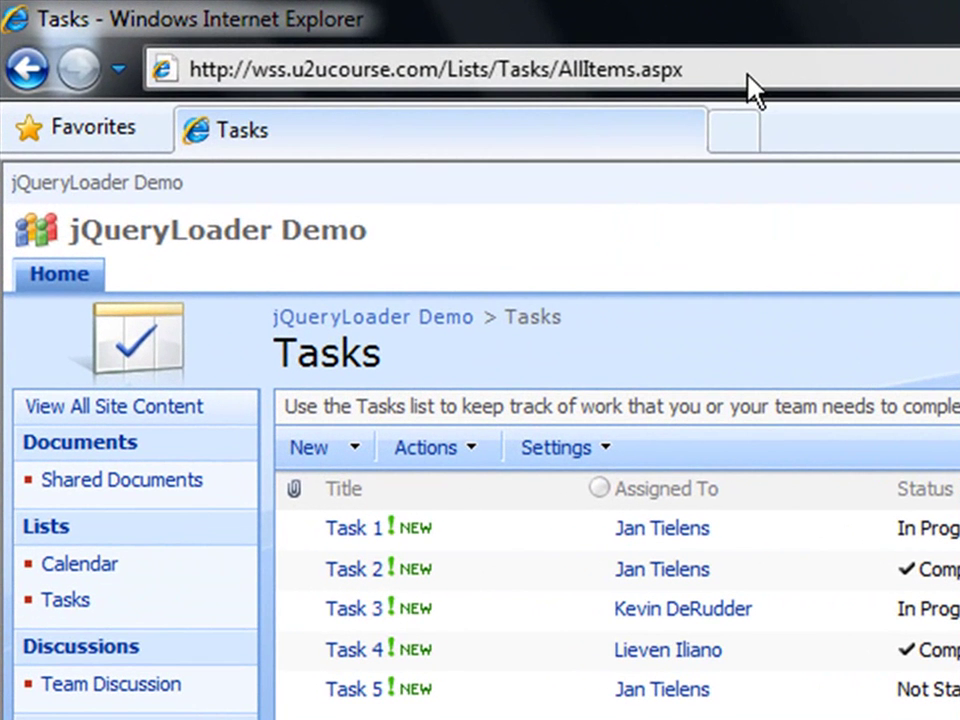
# Reload the Tasks list with ?log=1 appended to its address and read through the jQueryLoader log.
pyautogui.click(774, 69)
pyautogui.click(787, 68)
pyautogui.write('?')
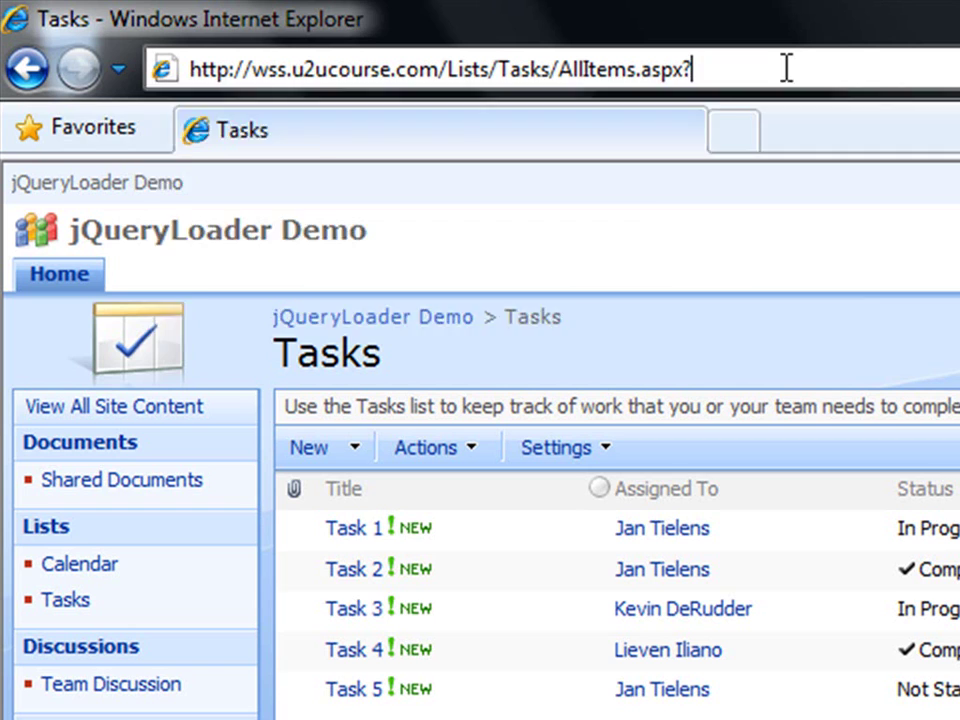
pyautogui.write('log=1')
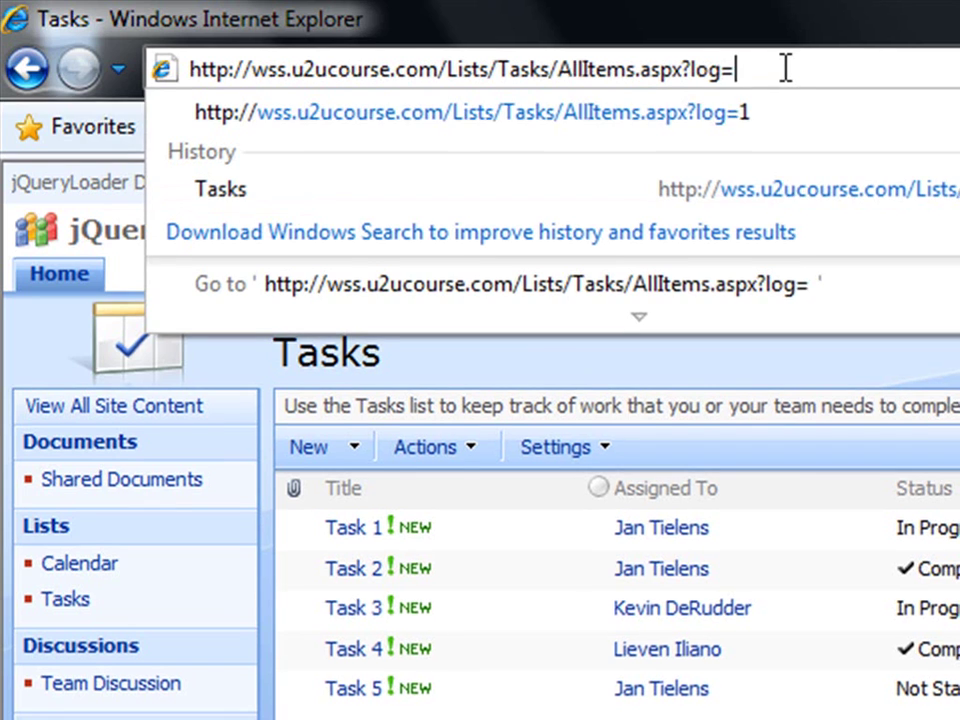
pyautogui.press('Return')
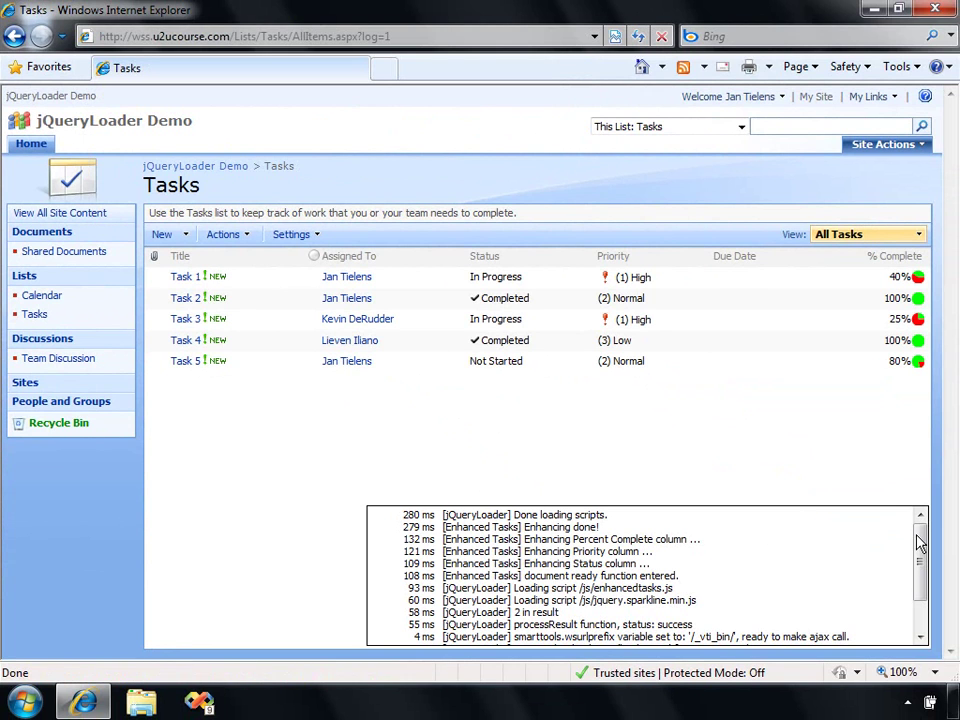
pyautogui.moveTo(918, 547); pyautogui.dragTo(917, 596)
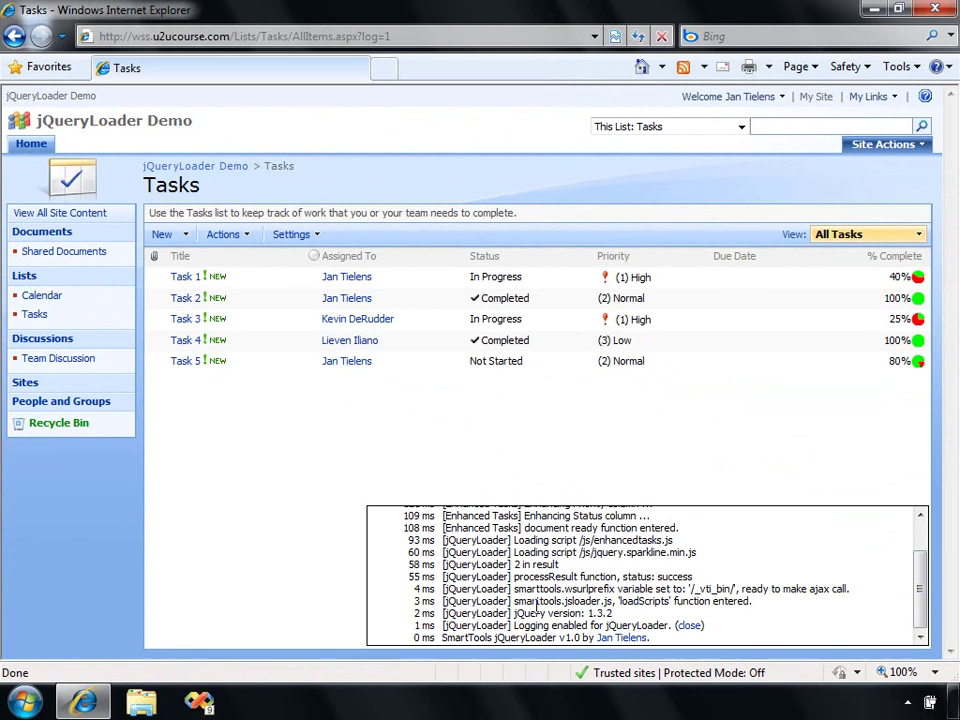
pyautogui.moveTo(921, 600); pyautogui.dragTo(921, 560)
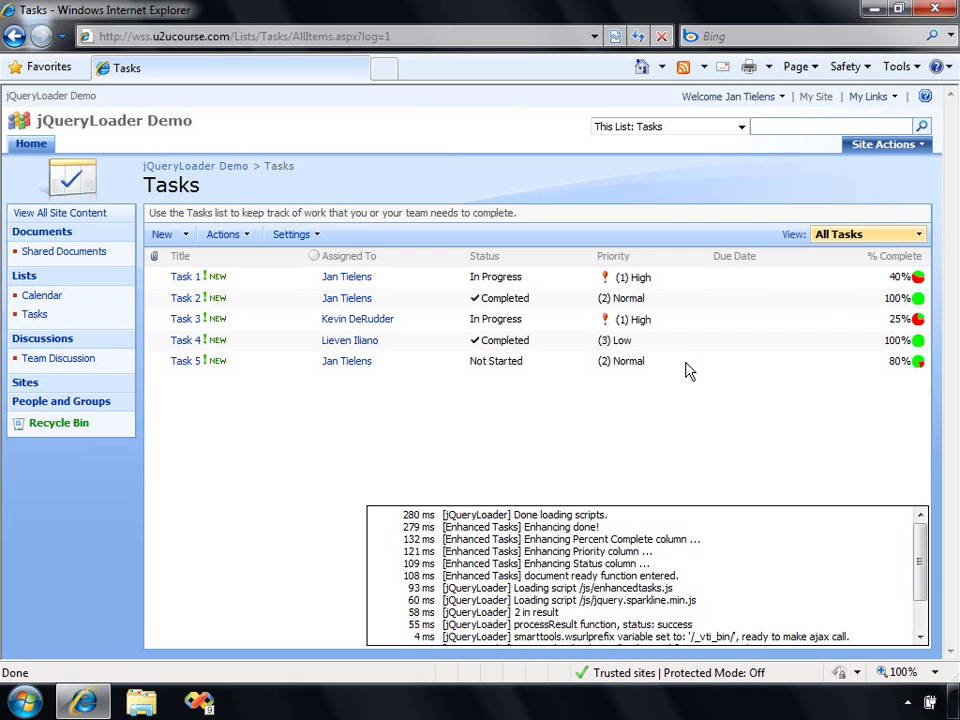
# Return to the jQueryLoader installer in Shared Documents and install only the optional Task Notifications.
pyautogui.moveTo(920, 548)
pyautogui.mouseDown()
pyautogui.moveTo(921, 579)
pyautogui.moveTo(921, 558)
pyautogui.mouseUp()
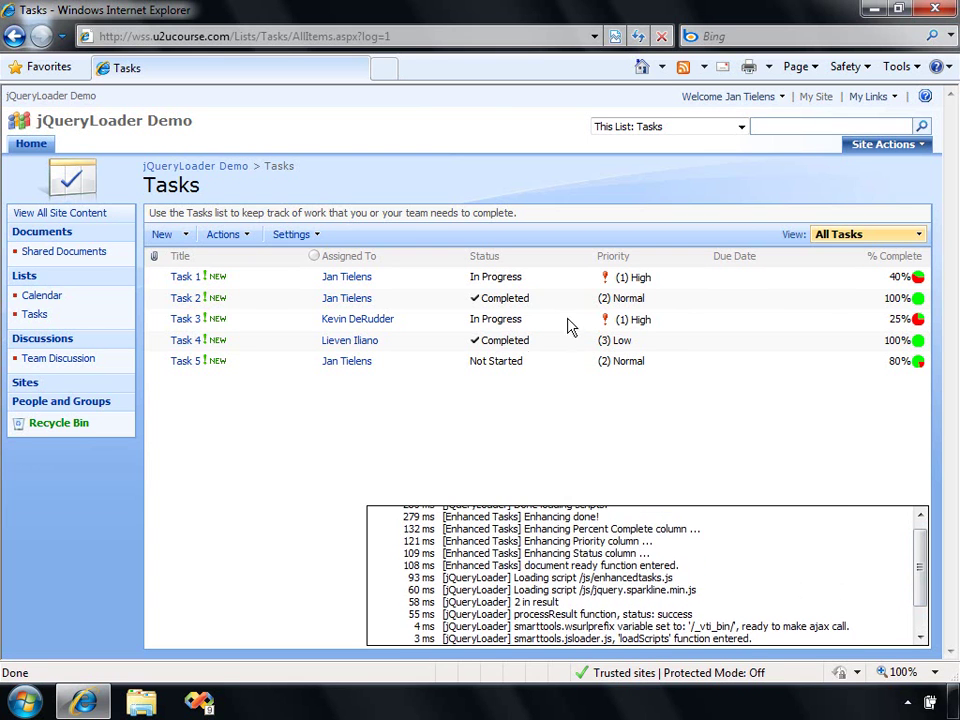
pyautogui.click(90, 253)
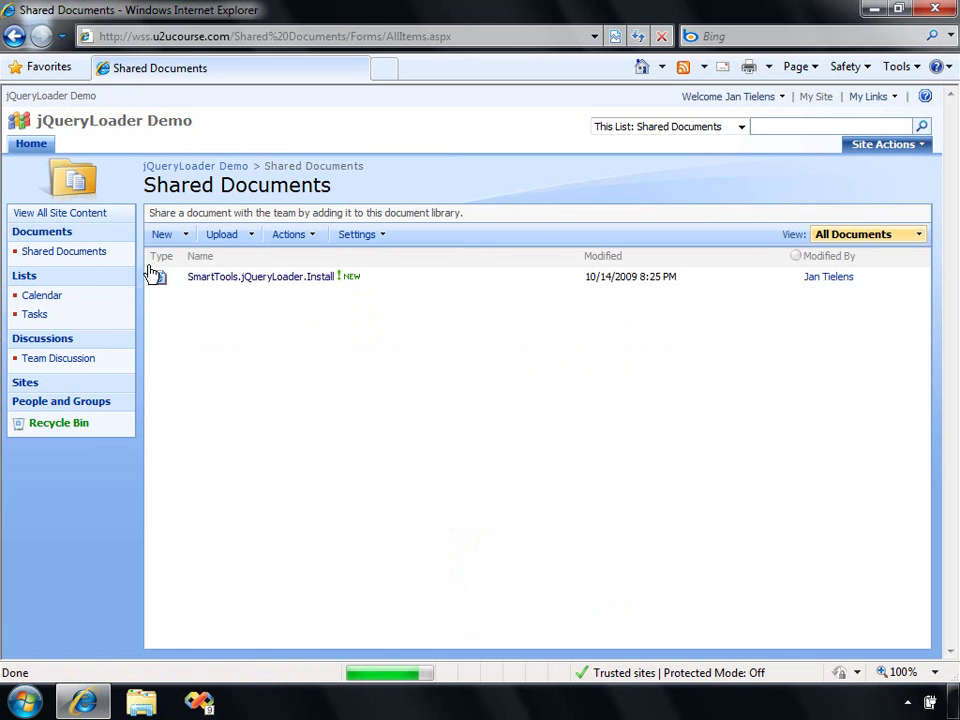
pyautogui.click(200, 280)
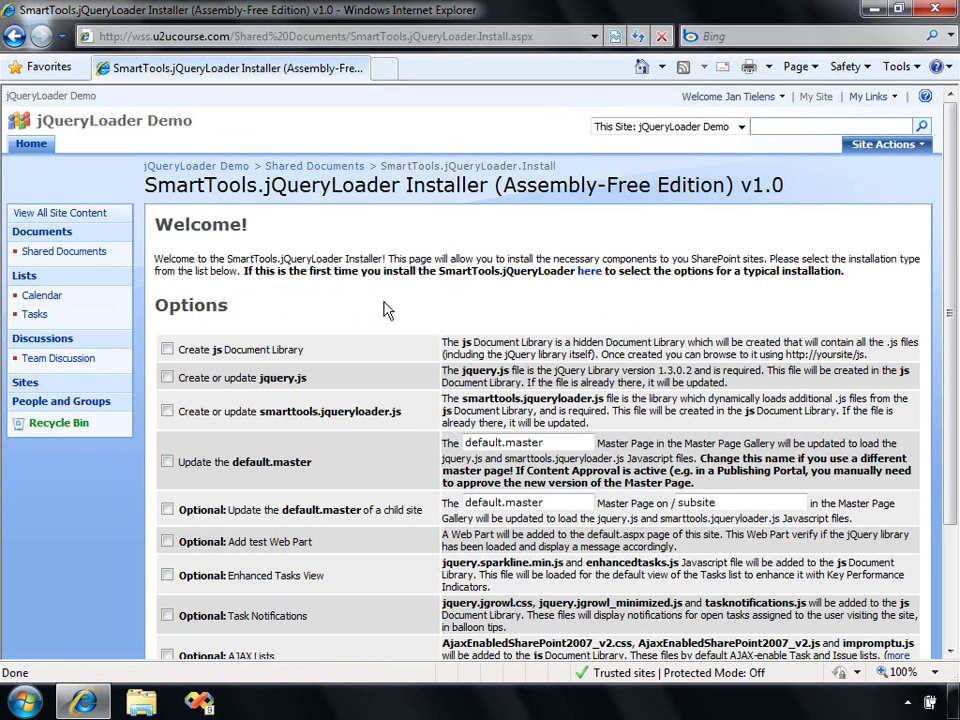
pyautogui.scroll(-3, 551, 268)
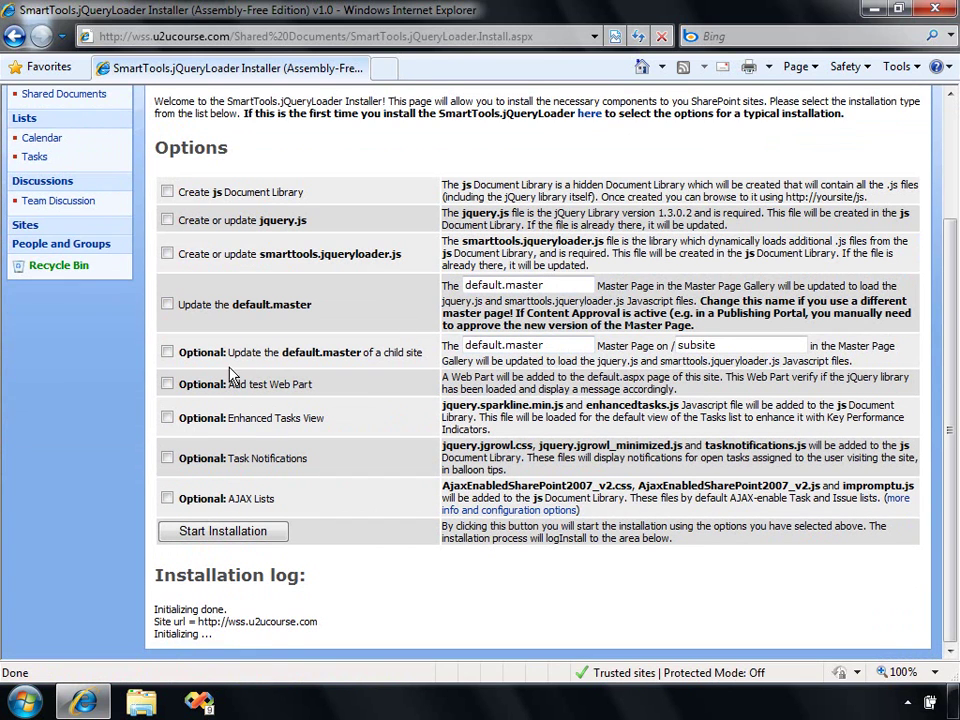
pyautogui.click(168, 459)
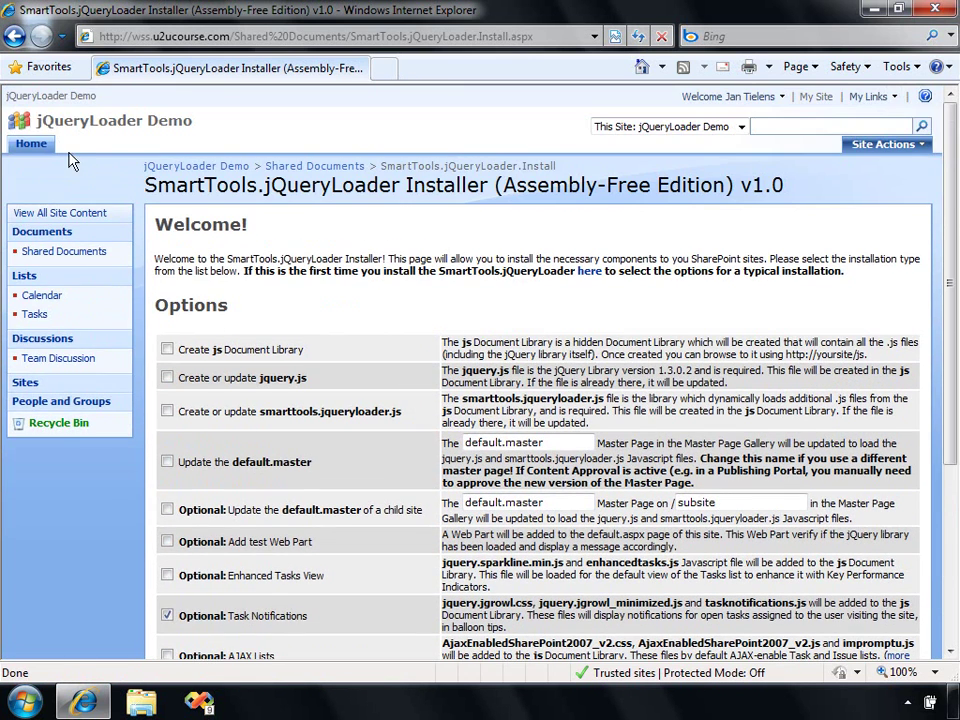
# In the Tasks list, create a new item titled Task 6, fill in the assignee's name and save it.
pyautogui.click(43, 150)
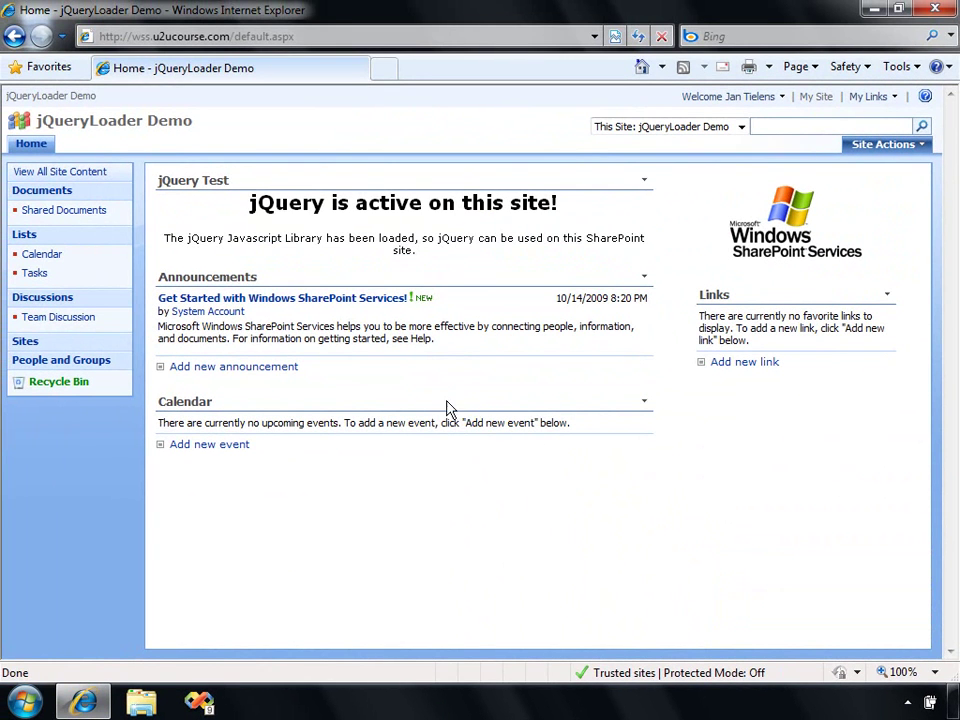
pyautogui.click(30, 274)
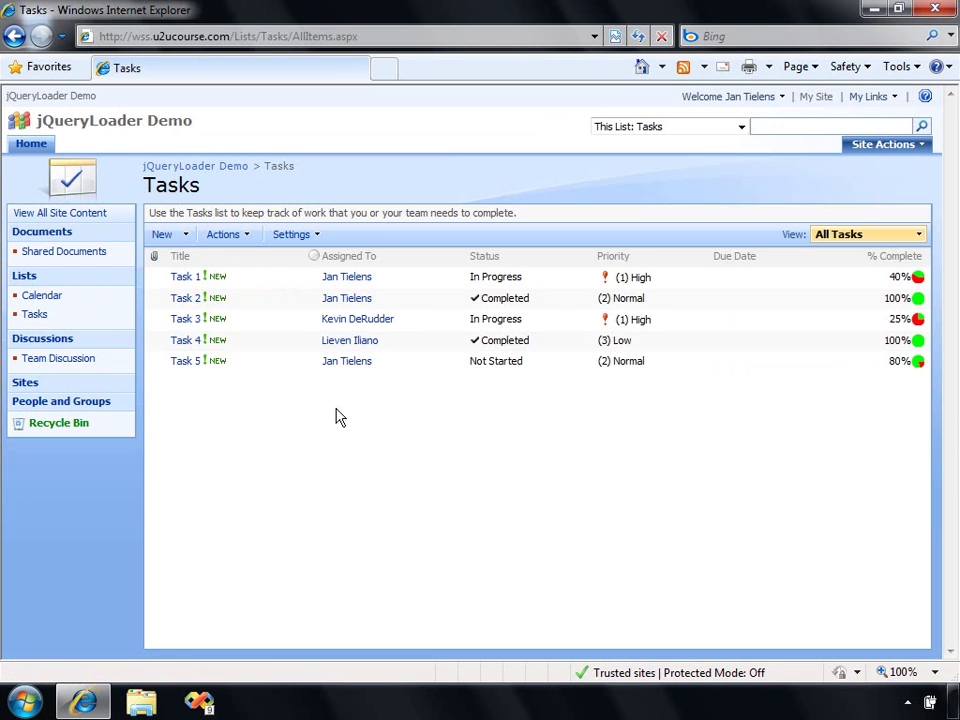
pyautogui.click(166, 236)
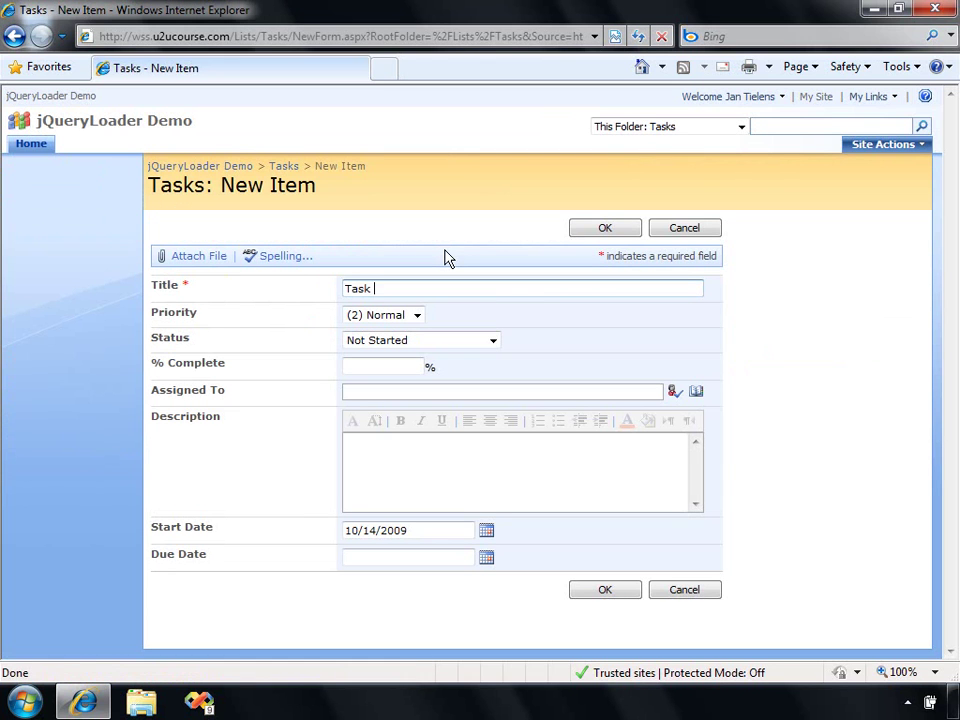
pyautogui.write('Task 6')
pyautogui.press('Tab')
pyautogui.press('Tab')
pyautogui.press('Tab')
pyautogui.press('Tab')
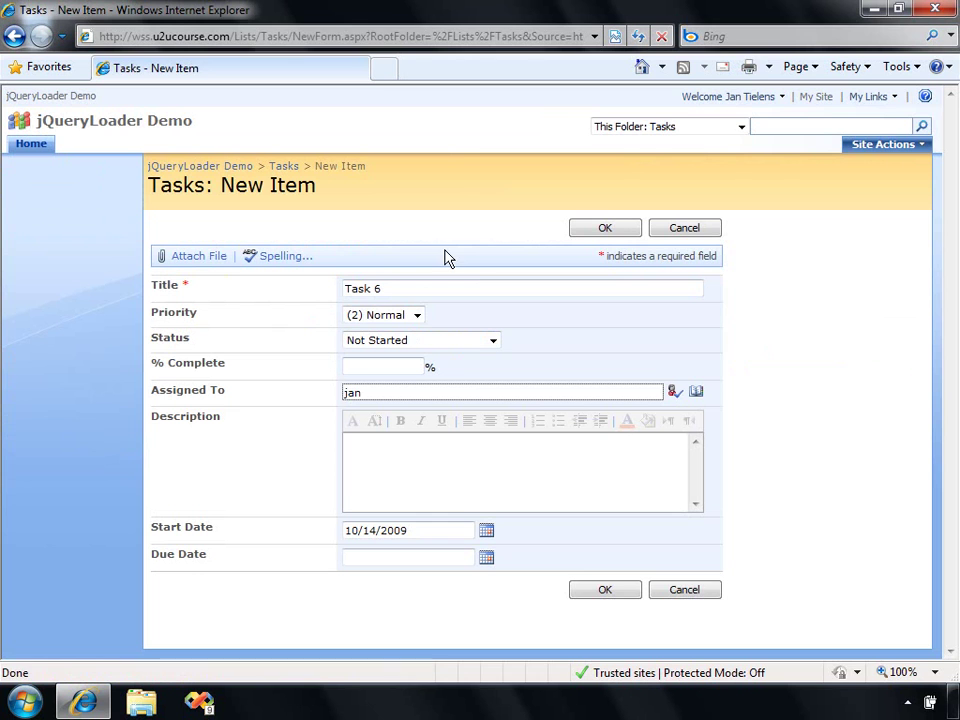
pyautogui.click(604, 230)
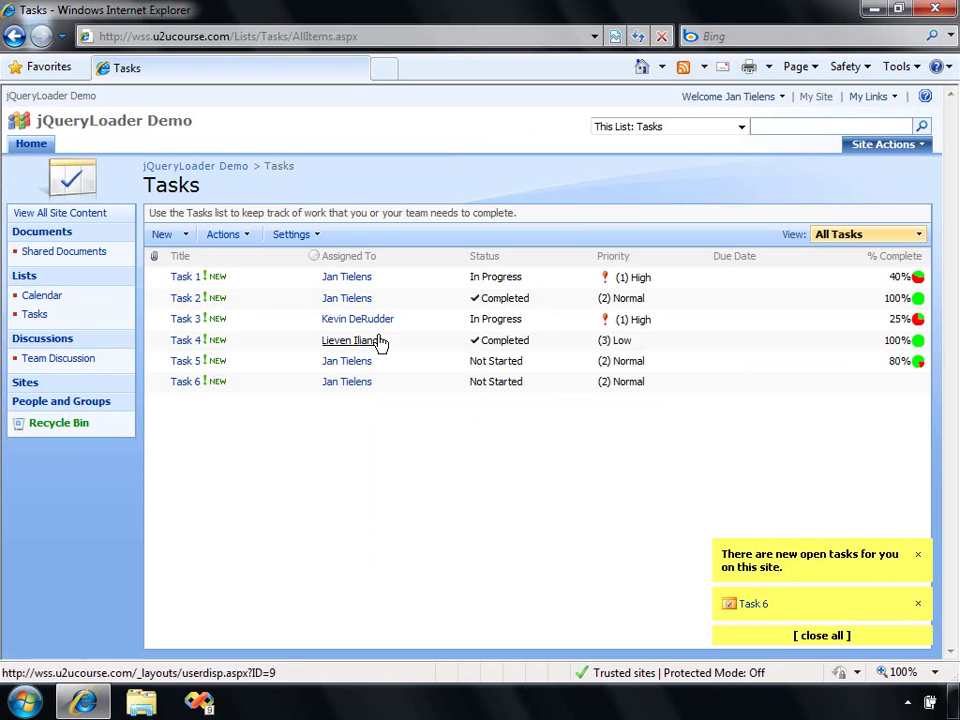
# Go back to the jQueryLoader installer in Shared Documents and install only the optional AJAX Lists.
pyautogui.click(18, 147)
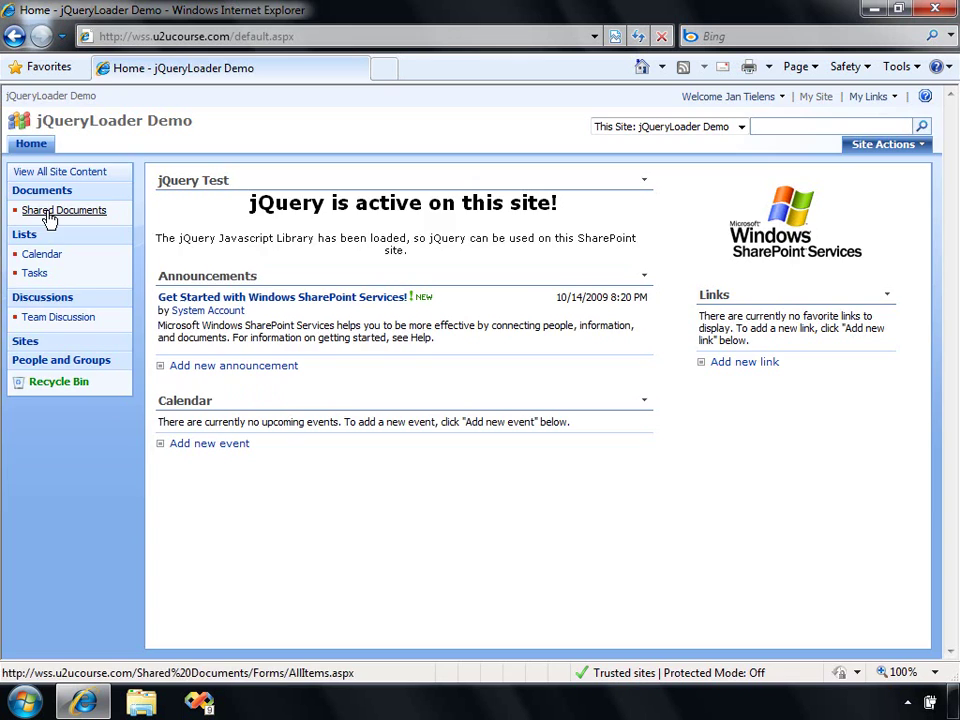
pyautogui.click(48, 213)
pyautogui.click(246, 281)
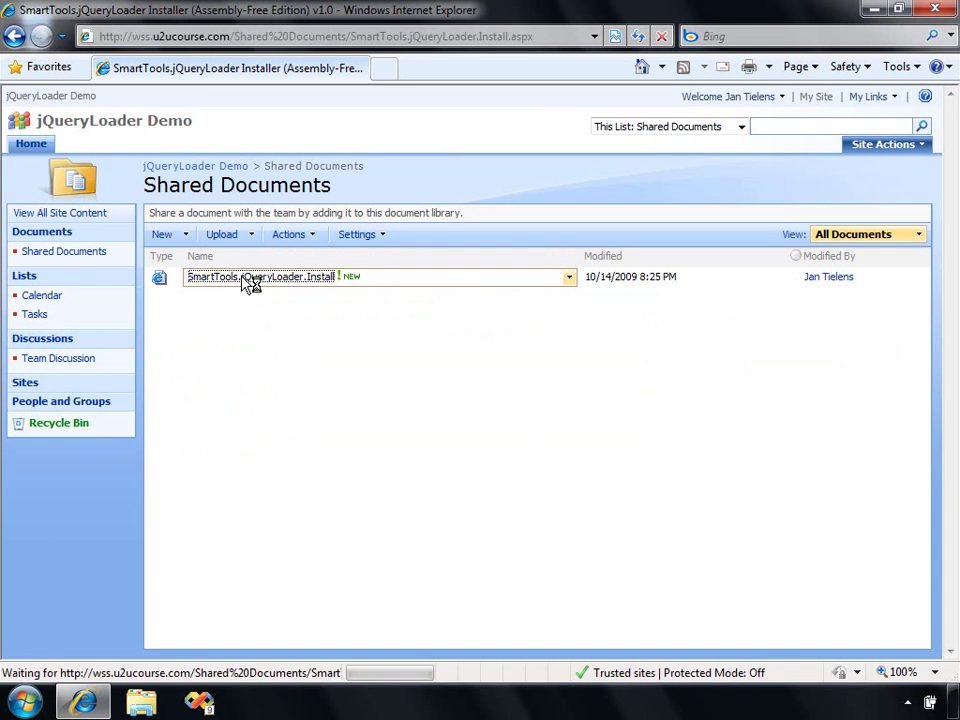
pyautogui.scroll(-3, 235, 300)
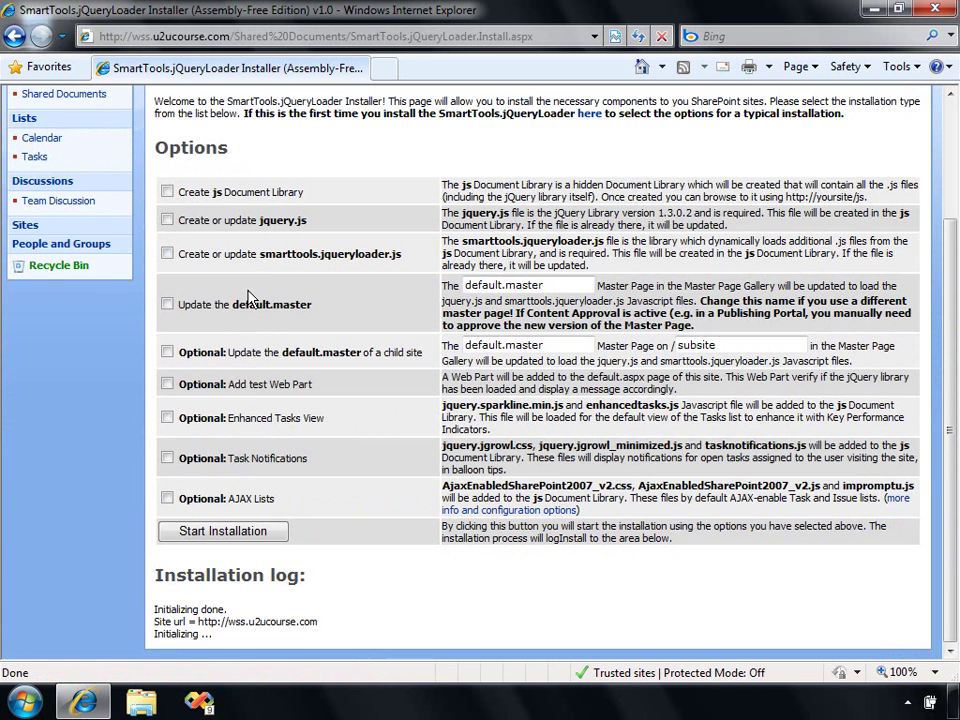
pyautogui.click(167, 498)
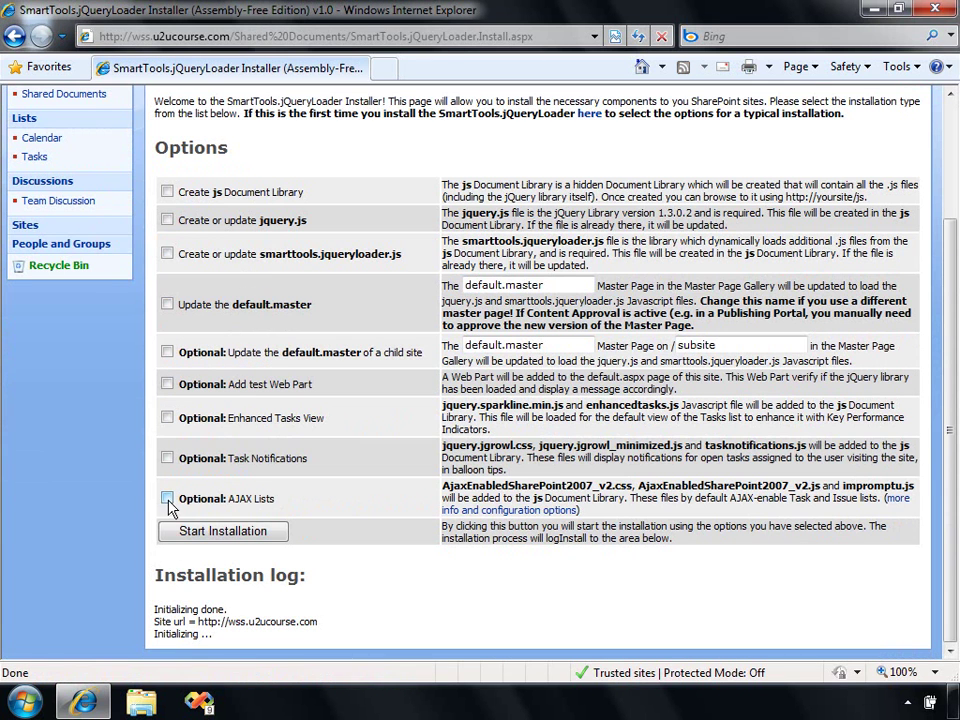
pyautogui.click(273, 539)
pyautogui.scroll(-1, 362, 519)
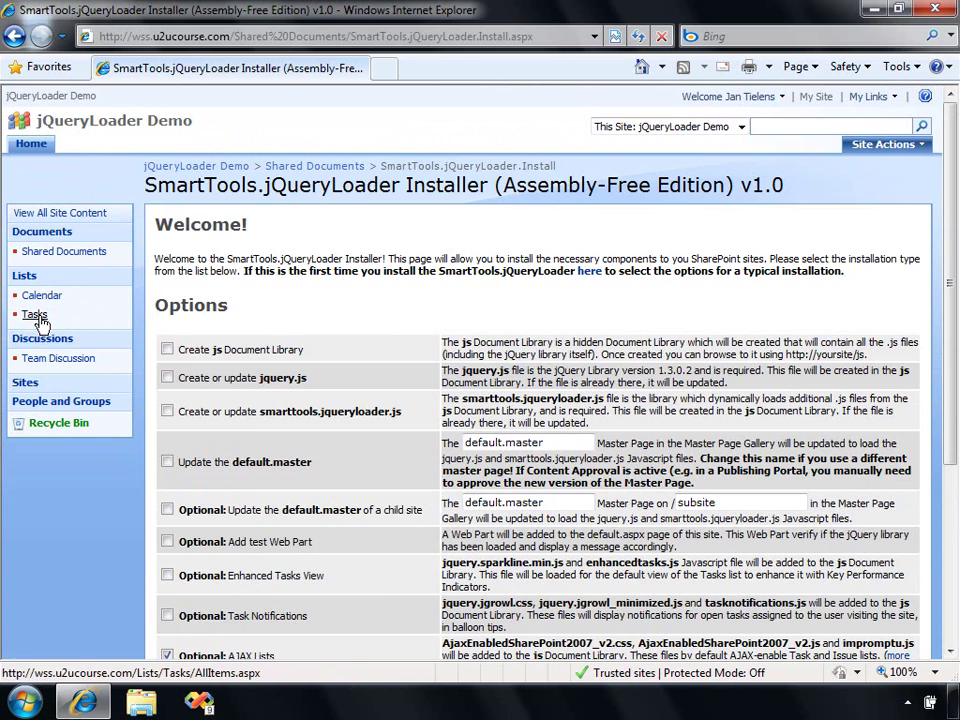
# Open the Tasks list and update the priority of Task 1 to (2) Normal directly from the list view.
pyautogui.click(38, 316)
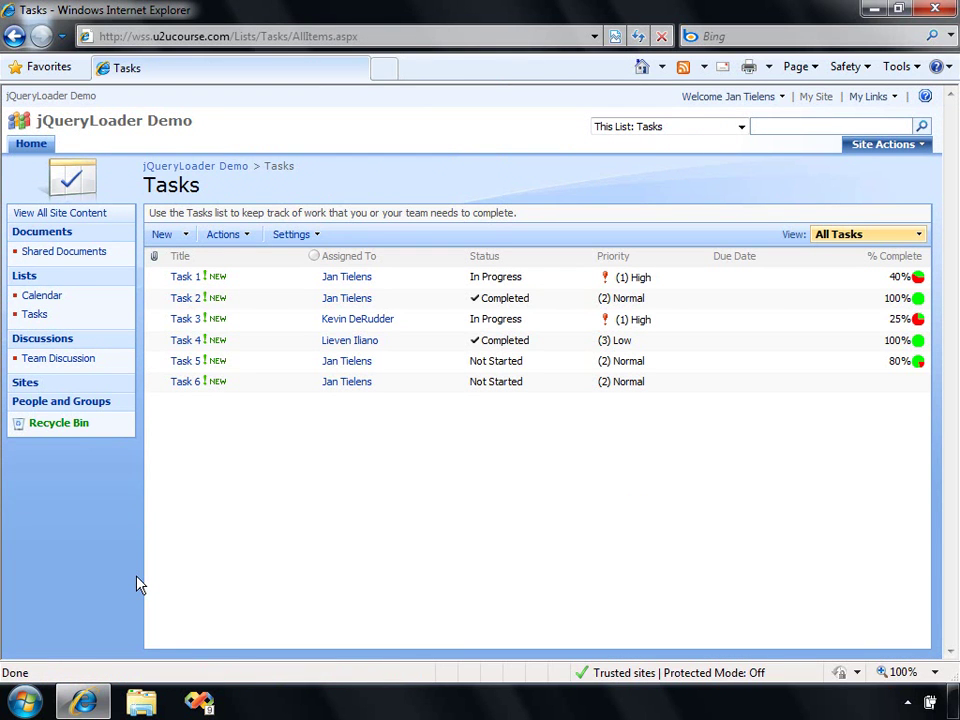
pyautogui.click(261, 287)
pyautogui.moveTo(237, 303)
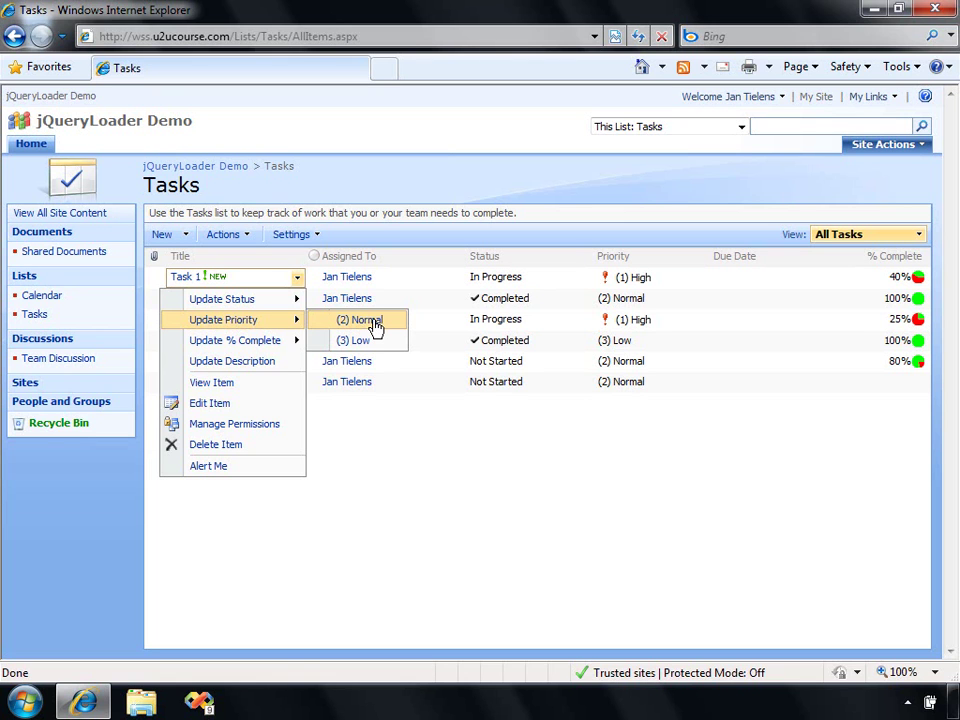
pyautogui.click(374, 326)
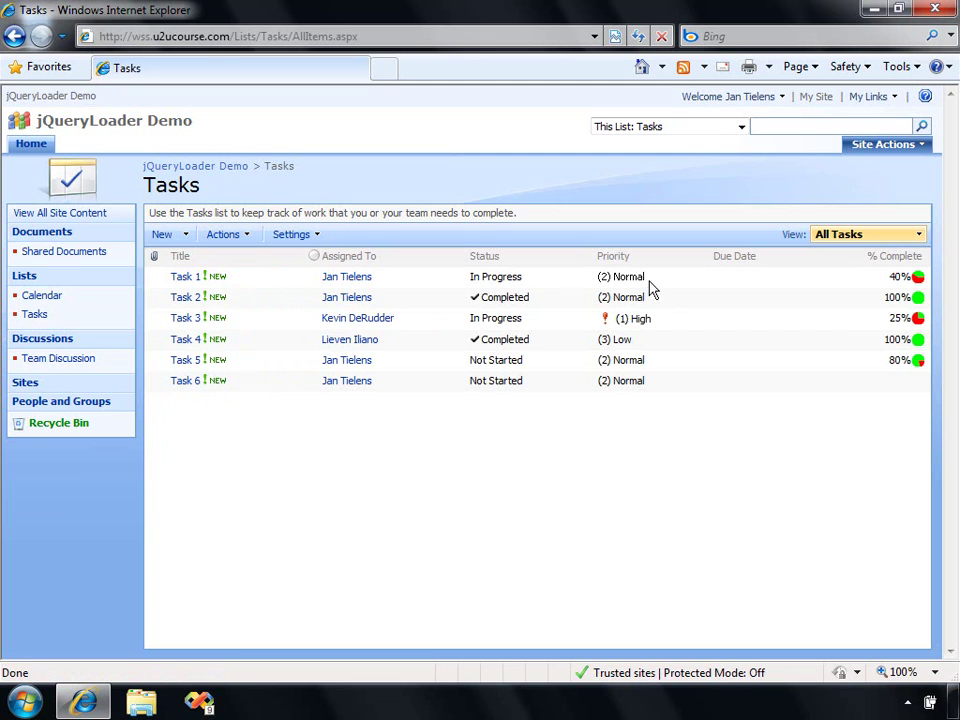
# Update the status of Task 1 to Completed and its % Complete to 100% without leaving the list view.
pyautogui.click(269, 281)
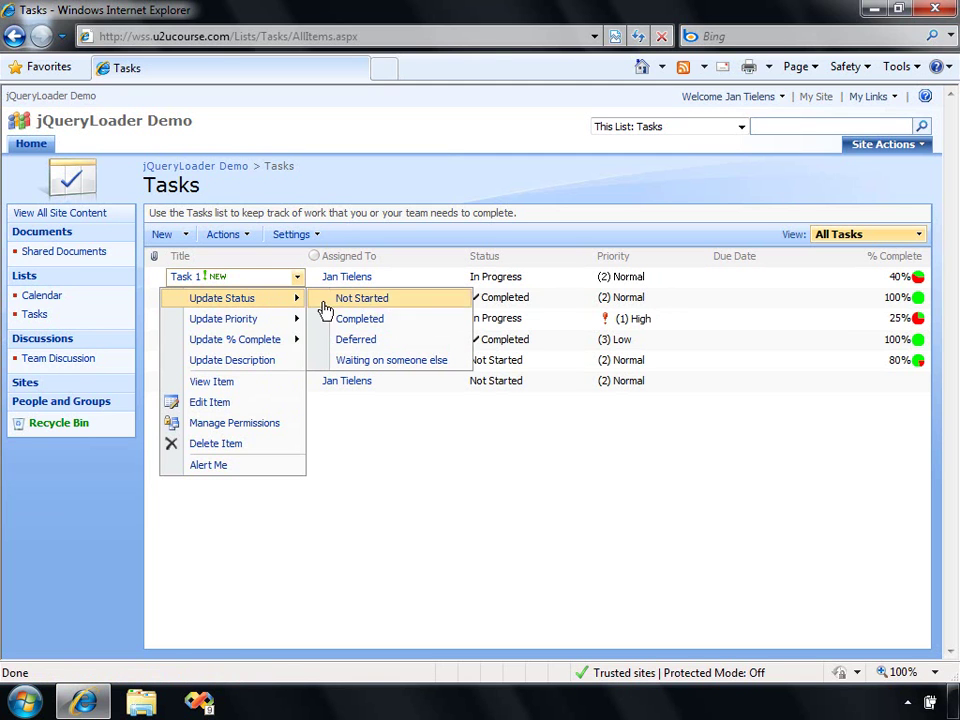
pyautogui.click(396, 322)
pyautogui.click(268, 282)
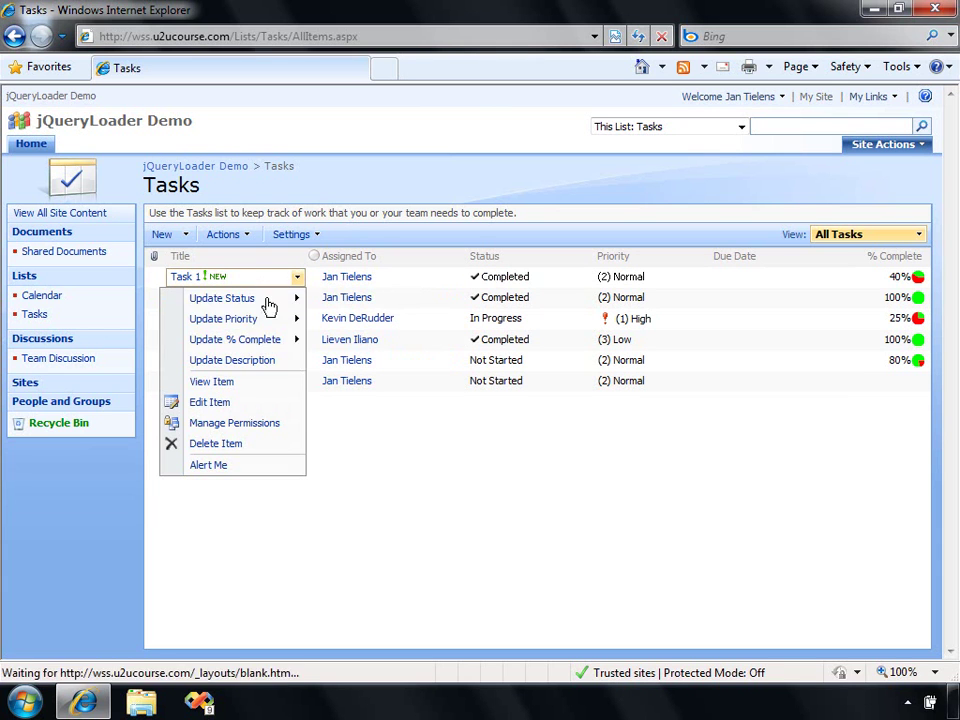
pyautogui.moveTo(272, 343)
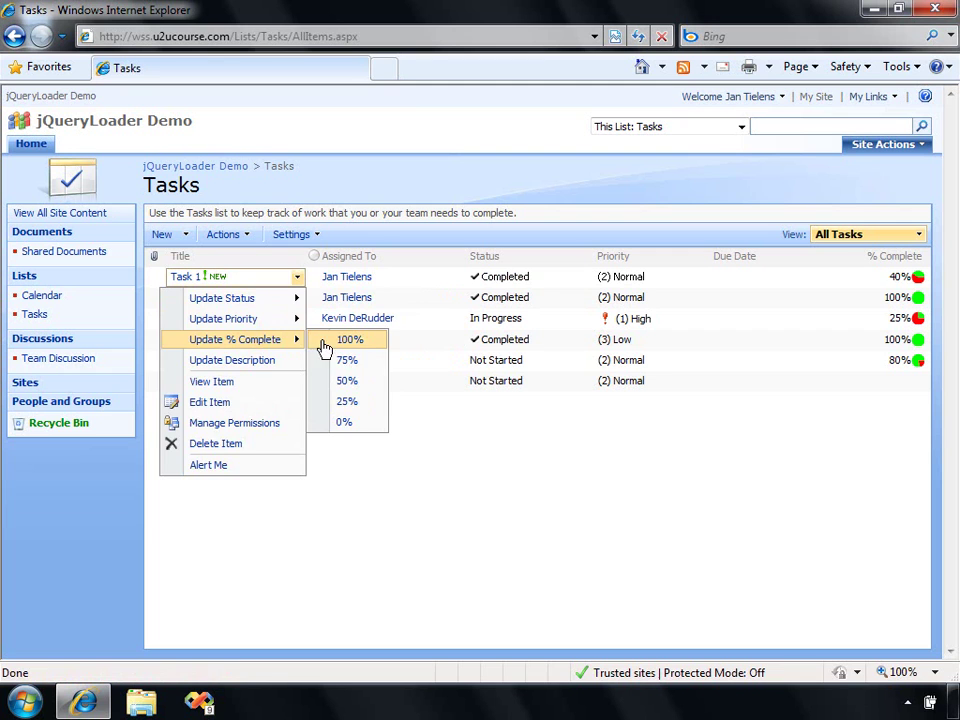
pyautogui.click(333, 343)
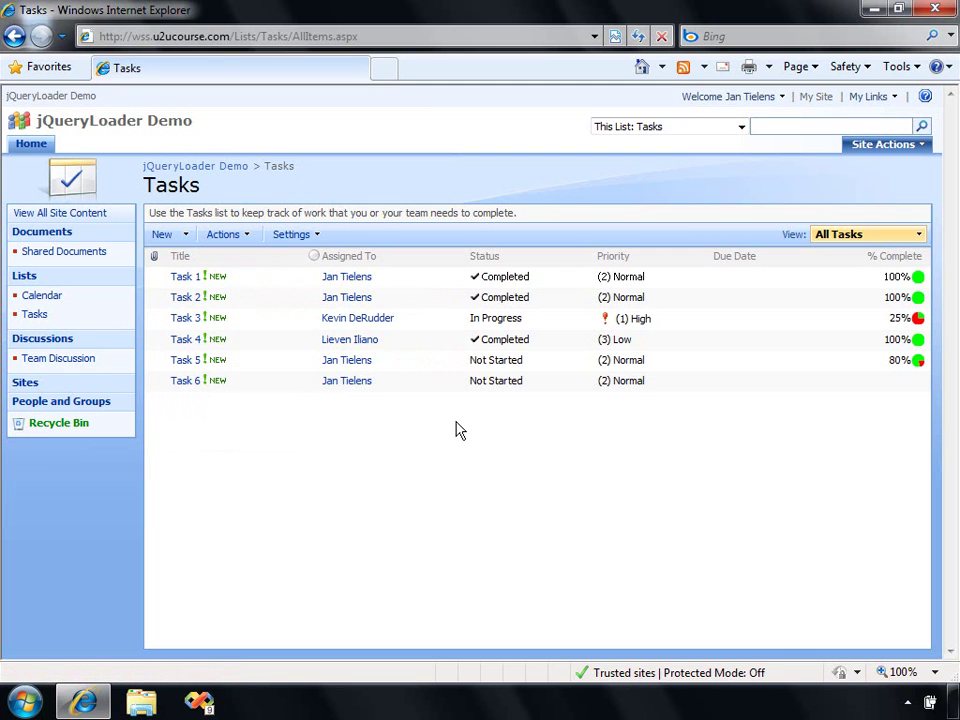
# Update the priority of Task 4 to (1) High directly from the list view.
pyautogui.click(293, 343)
pyautogui.moveTo(285, 381)
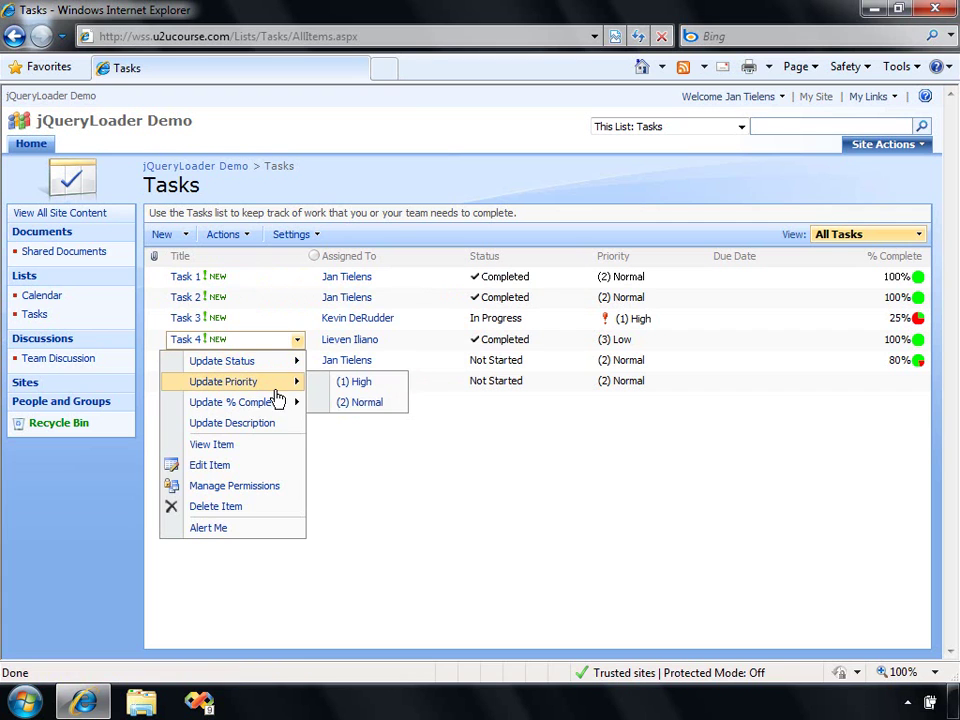
pyautogui.click(396, 386)
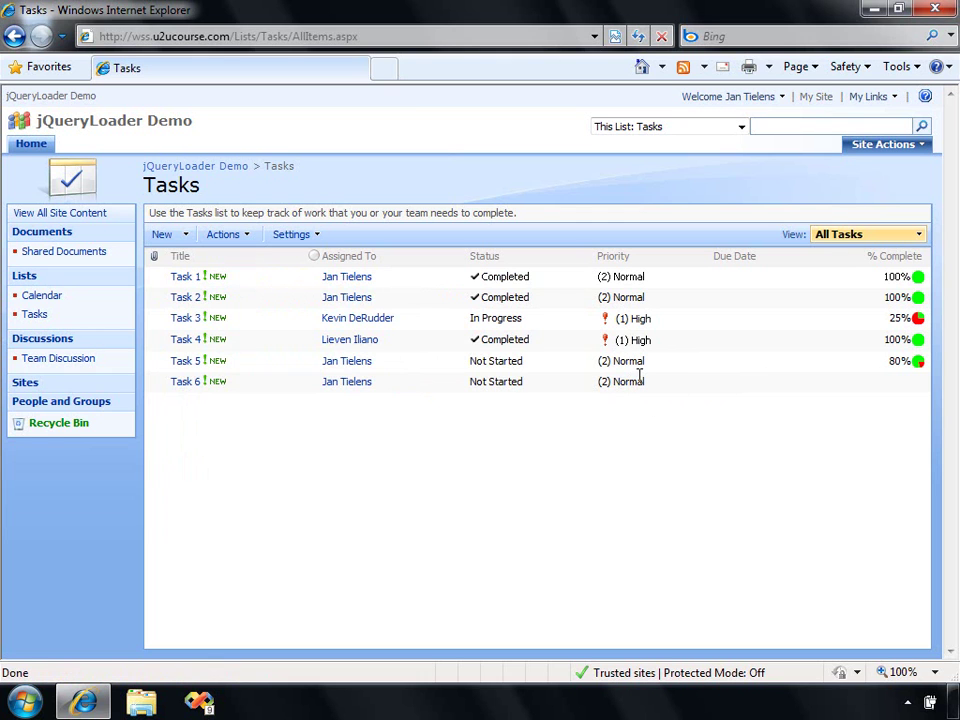
# Update the description of Task 6 to "This is cool." directly from the list view.
pyautogui.moveTo(287, 390)
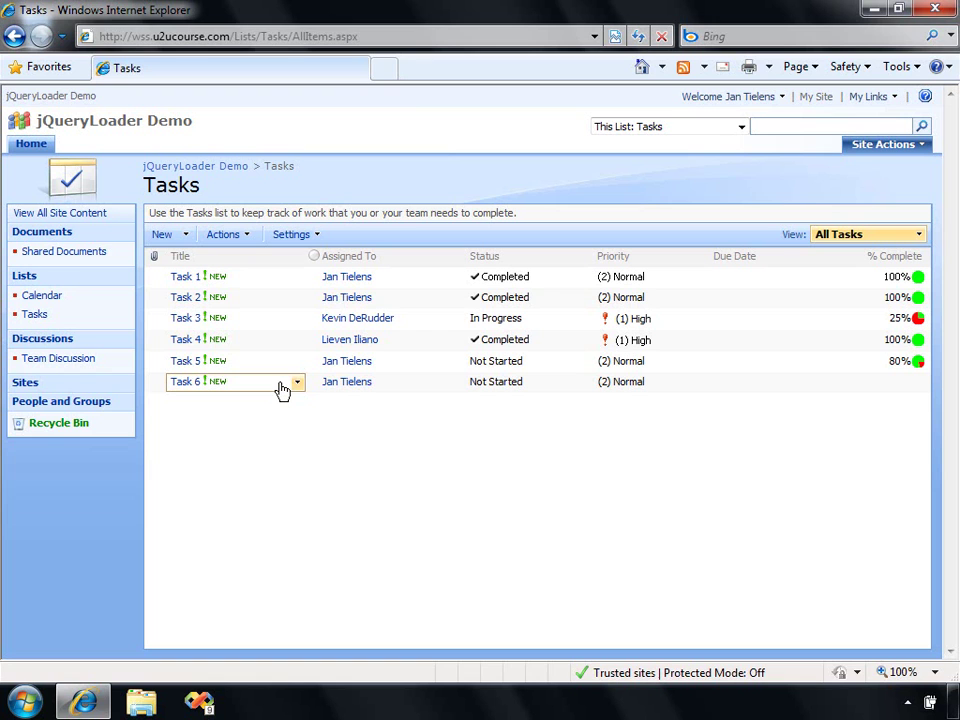
pyautogui.click(282, 390)
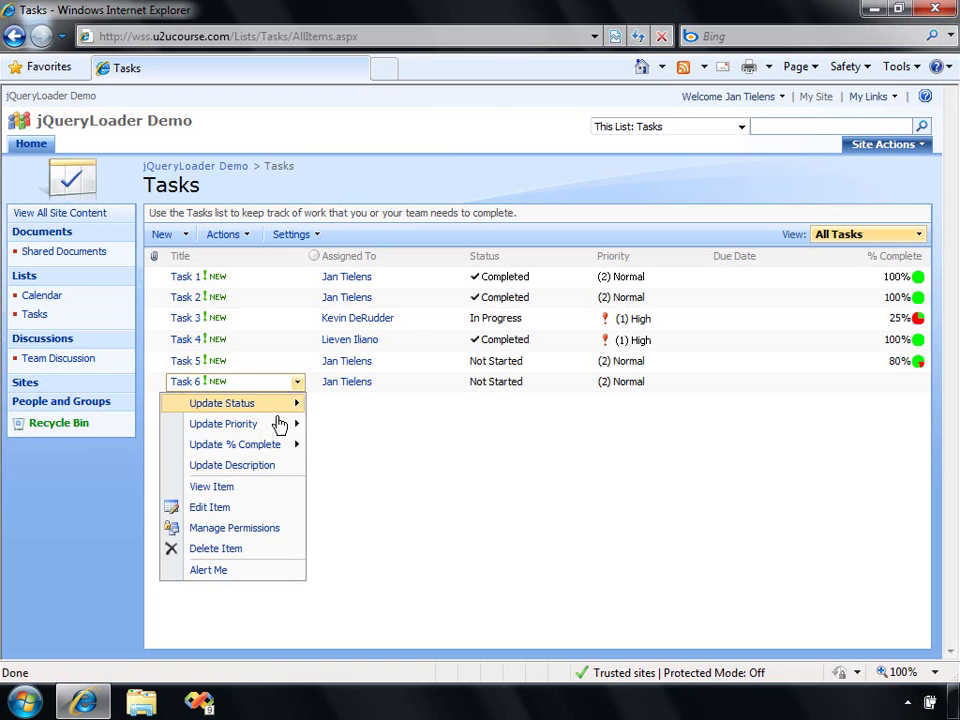
pyautogui.click(273, 471)
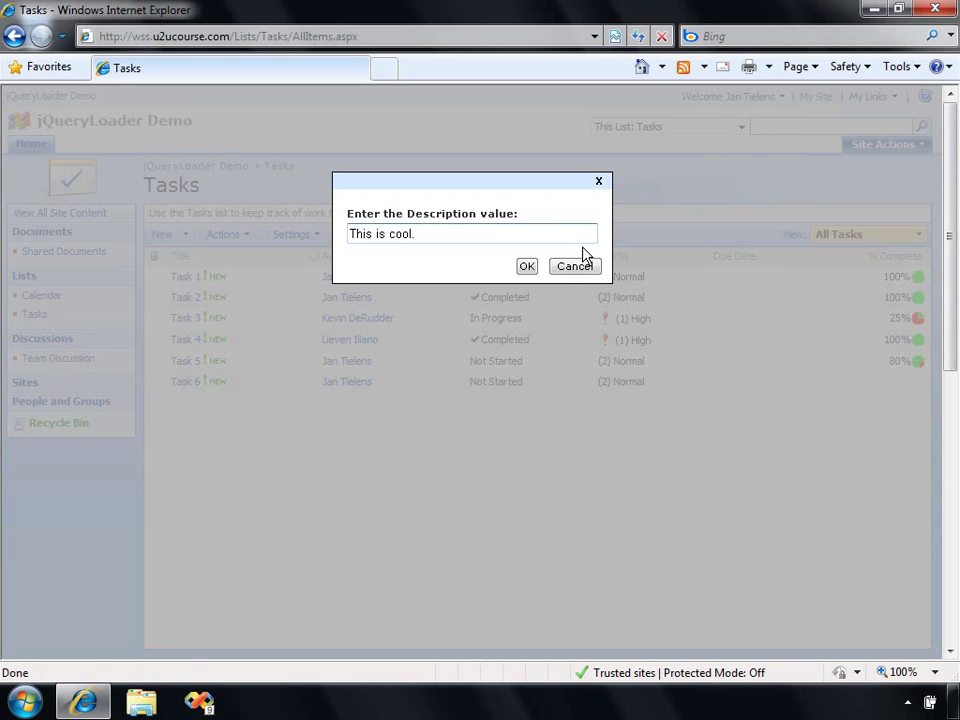
pyautogui.click(524, 267)
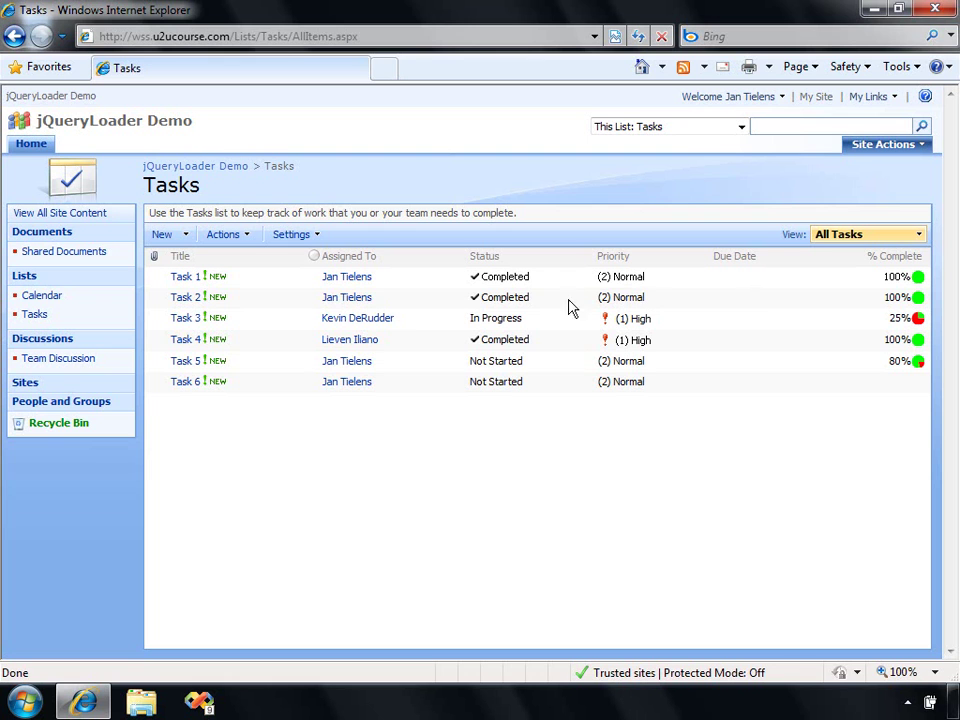
# Open the details of Task 6, check its description and close the item.
pyautogui.click(186, 384)
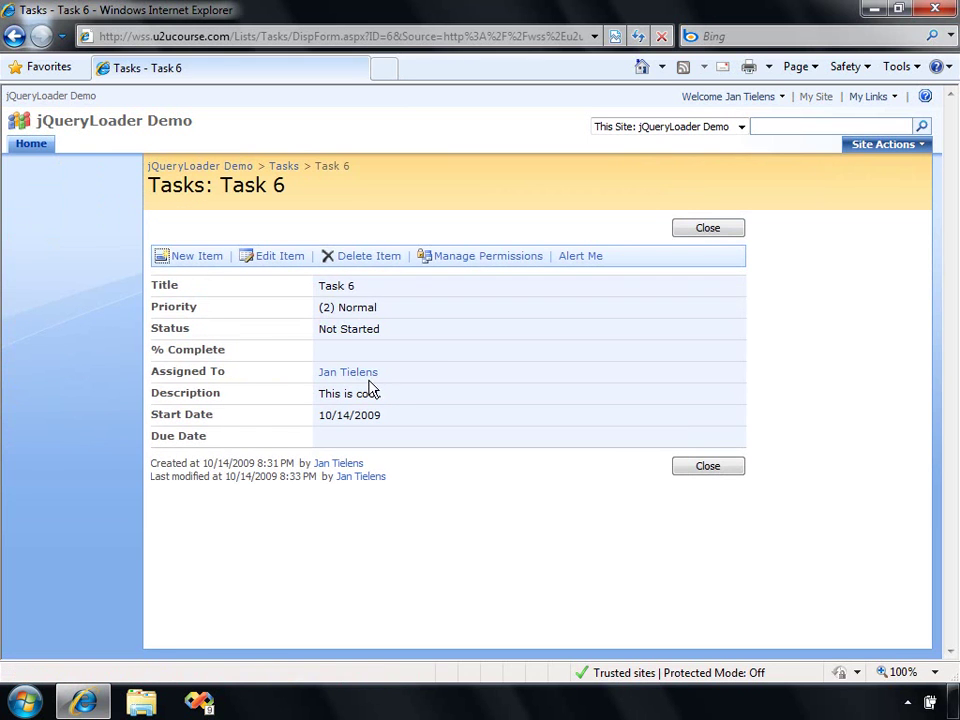
pyautogui.moveTo(388, 396); pyautogui.dragTo(343, 400)
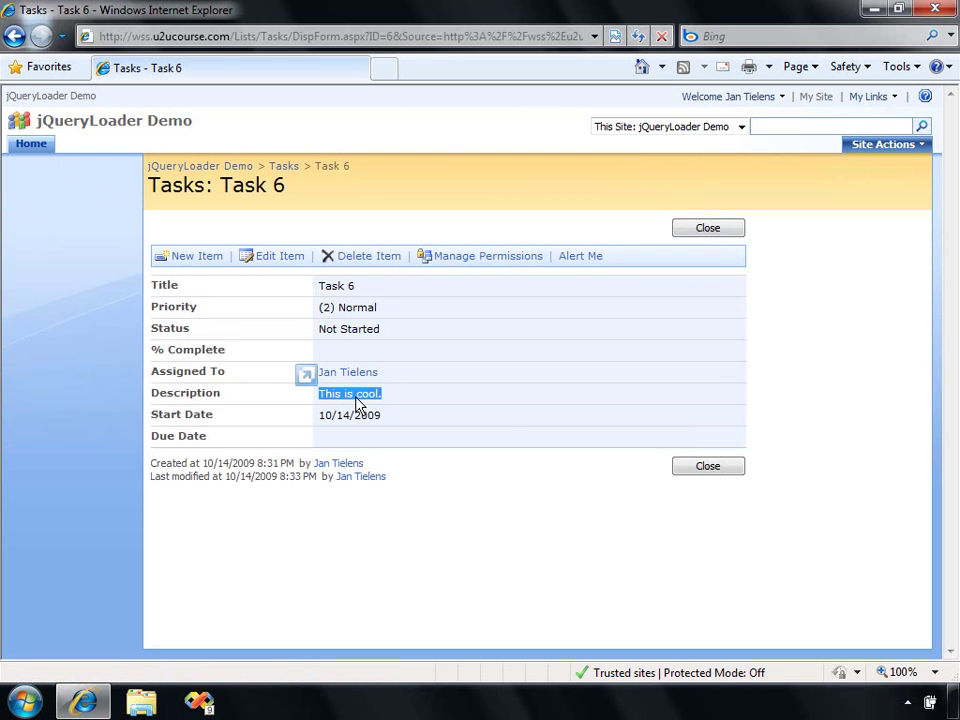
pyautogui.click(358, 405)
pyautogui.click(726, 467)
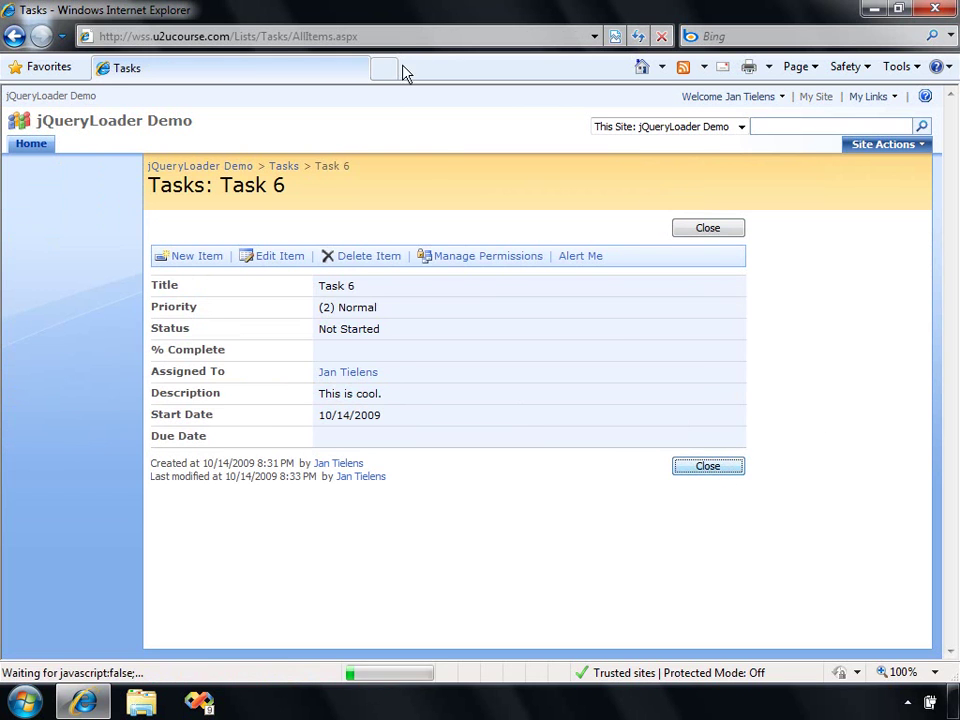
# Reload the Tasks list with ?log=1 appended to its address to show the script log.
pyautogui.click(429, 36)
pyautogui.write('?')
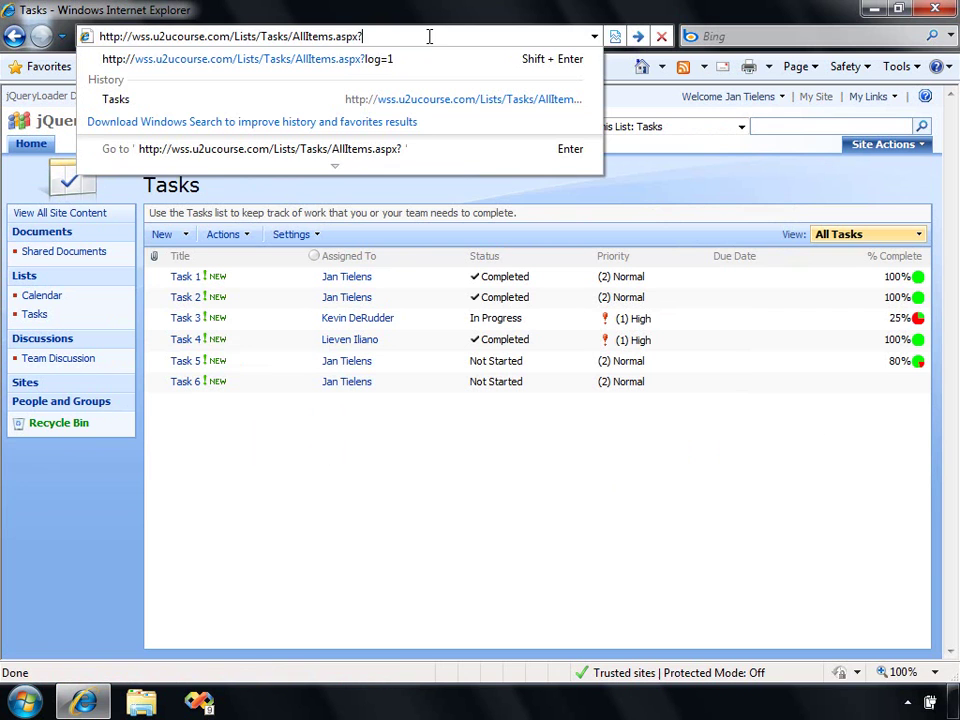
pyautogui.write('log=1')
pyautogui.press('Return')
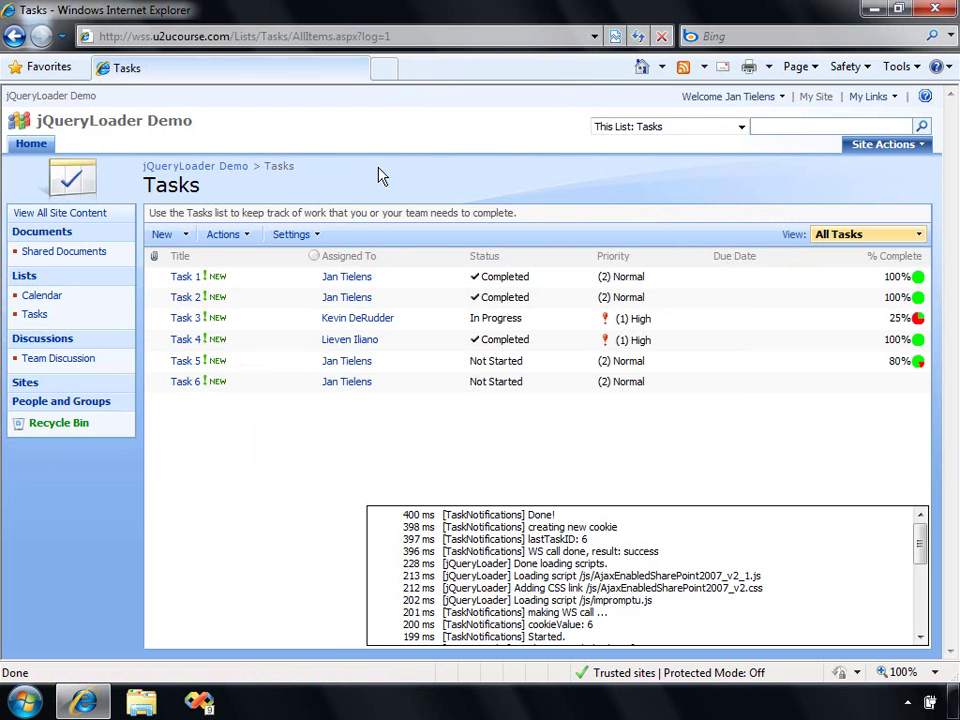
# Update the status of Task 6 to In Progress while logging is on, and return to the site's home page.
pyautogui.click(273, 392)
pyautogui.moveTo(270, 401)
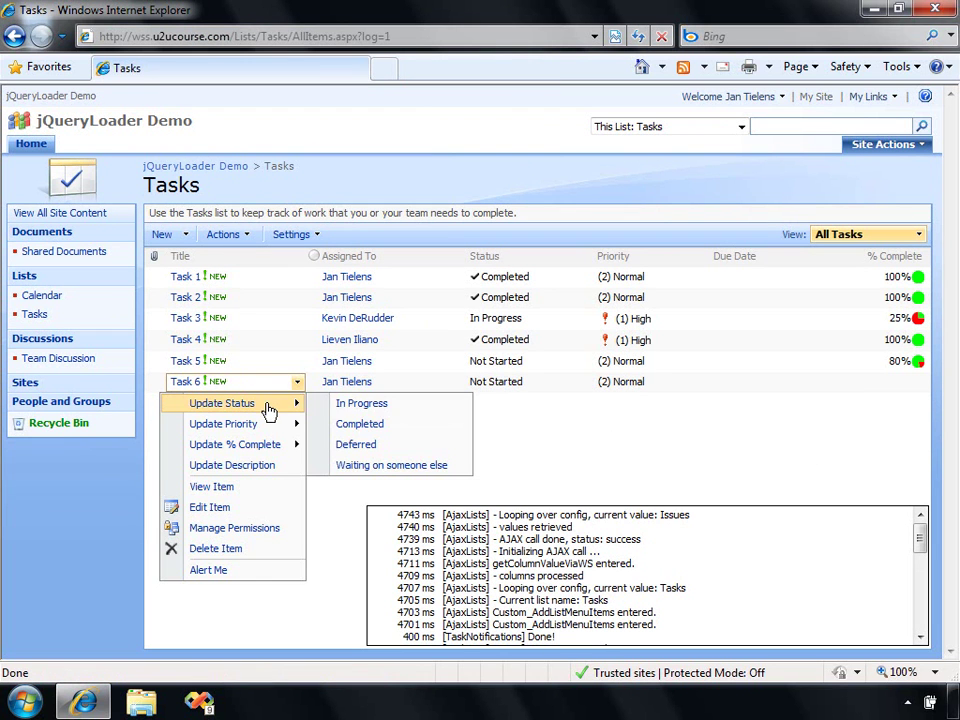
pyautogui.click(381, 411)
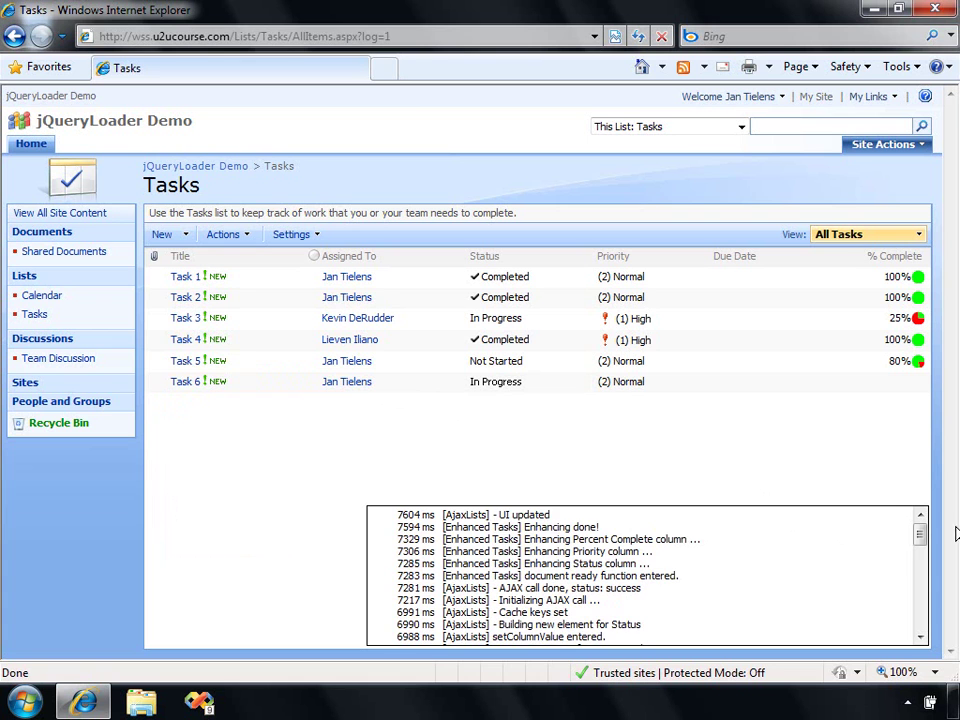
pyautogui.moveTo(919, 535)
pyautogui.mouseDown()
pyautogui.moveTo(924, 620)
pyautogui.moveTo(924, 532)
pyautogui.mouseUp()
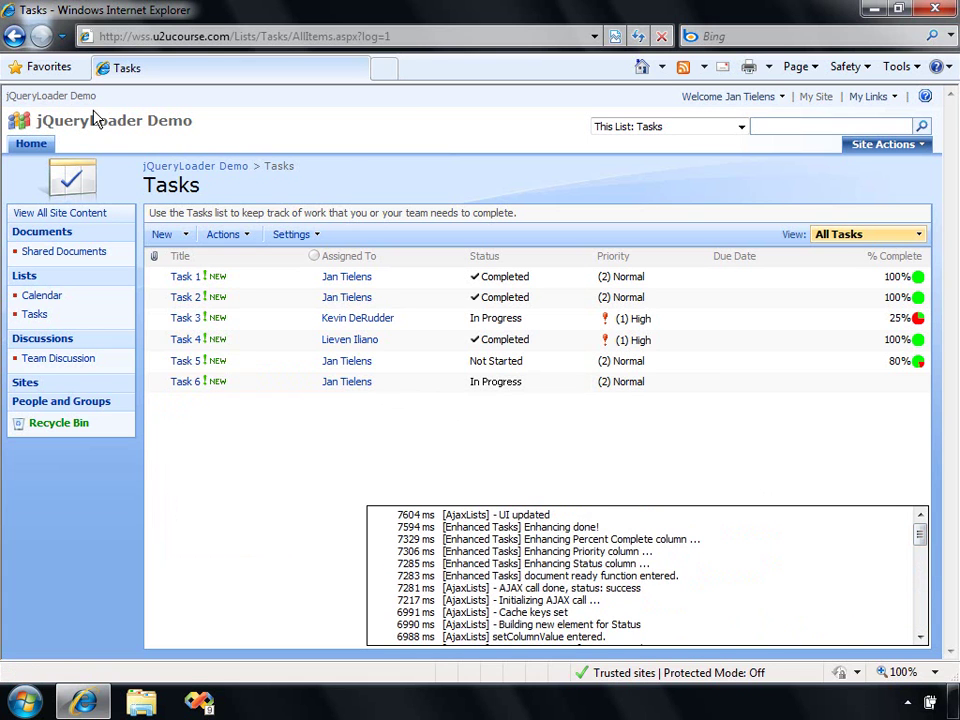
pyautogui.click(22, 146)
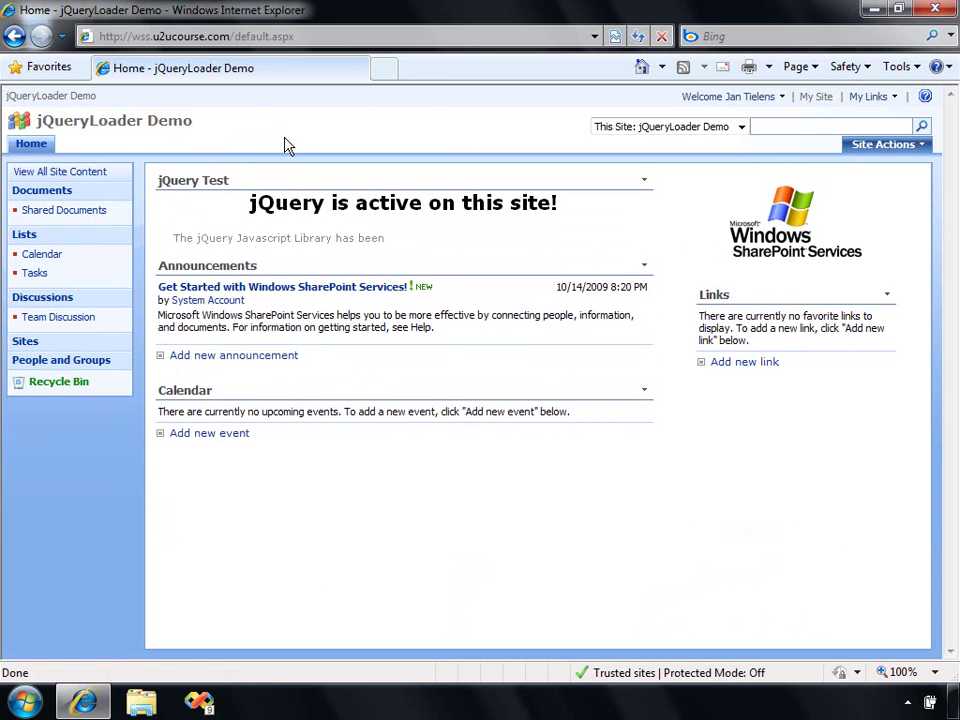